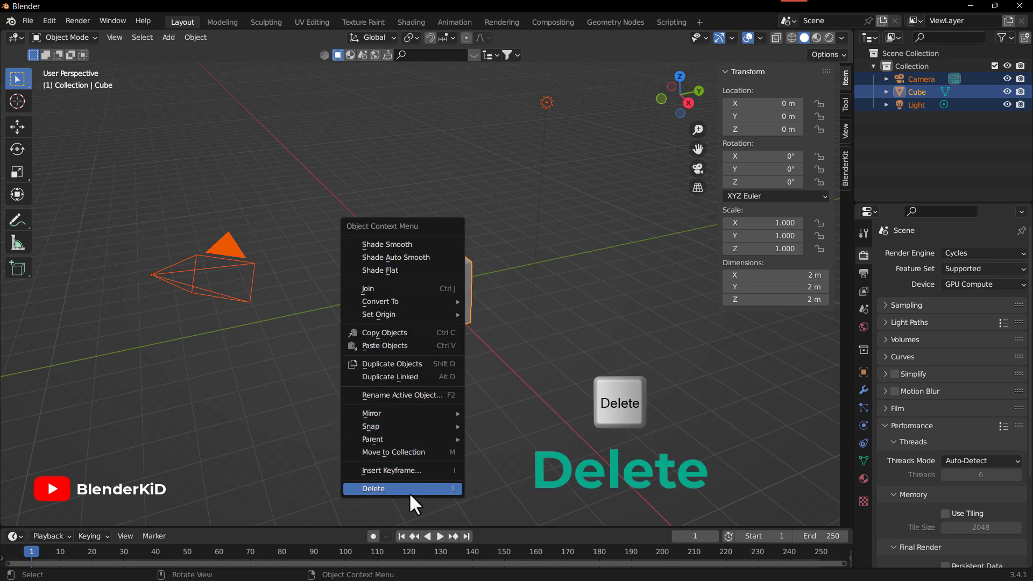
Delete the default camera, cube and light, and add a mesh plane at the world origin.
{"action": "left_click", "coordinate": [400, 489]}
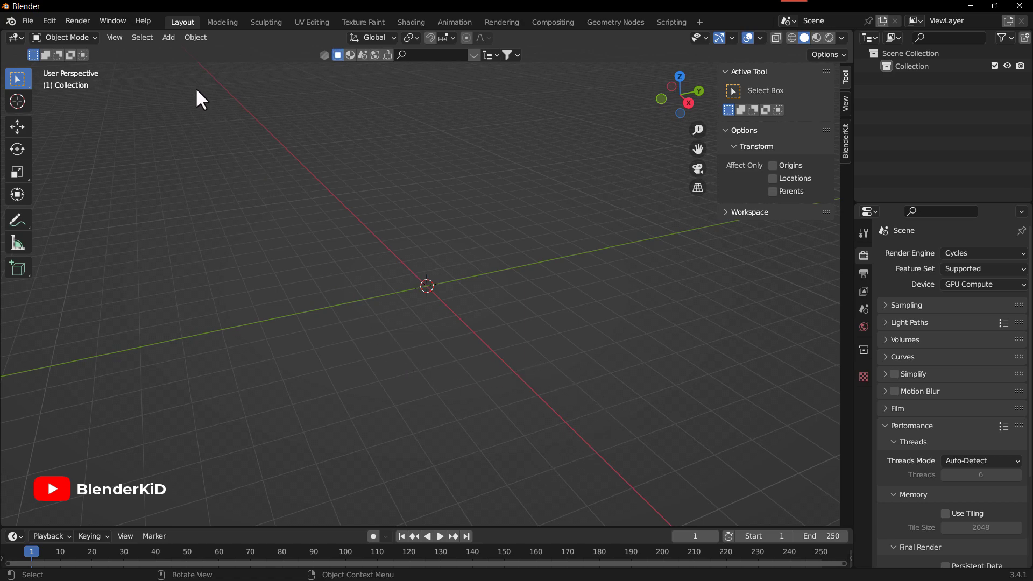
{"action": "left_click", "coordinate": [169, 37]}
{"action": "mouse_move", "coordinate": [171, 50]}
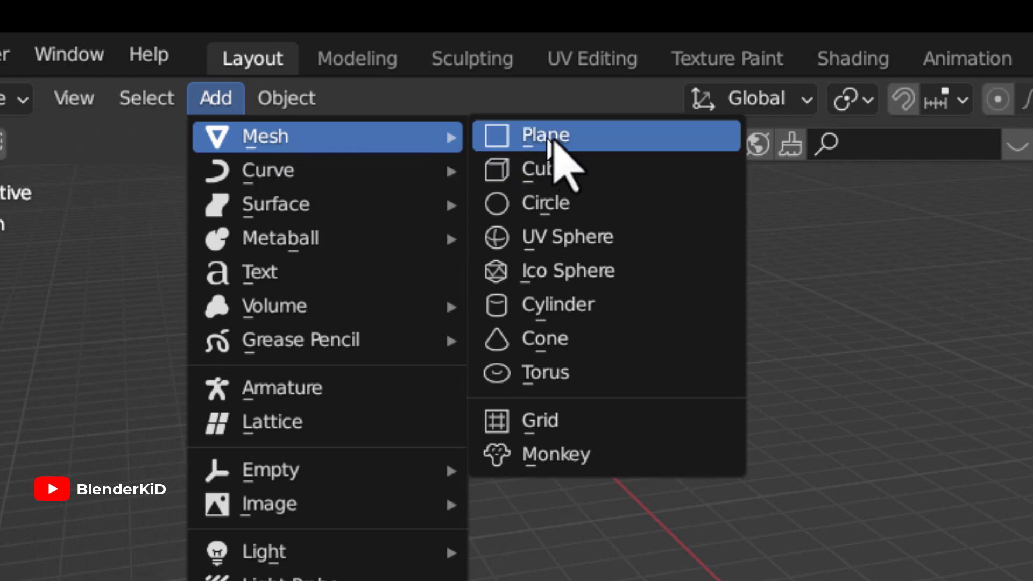
{"action": "left_click", "coordinate": [579, 141]}
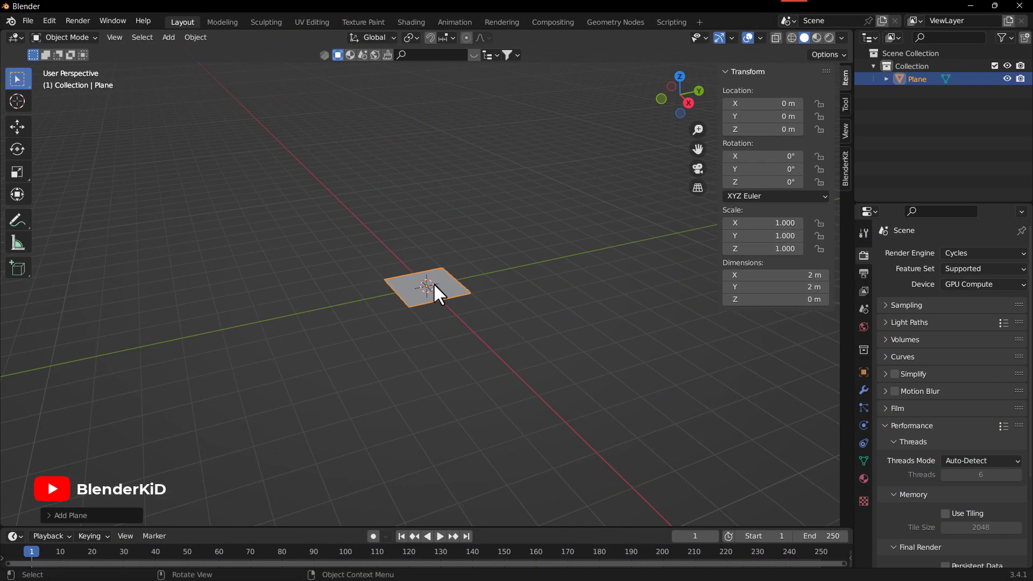
Scale the plane uniformly up to about 5.155 and switch the viewport to rendered shading.
{"action": "key", "text": "s"}
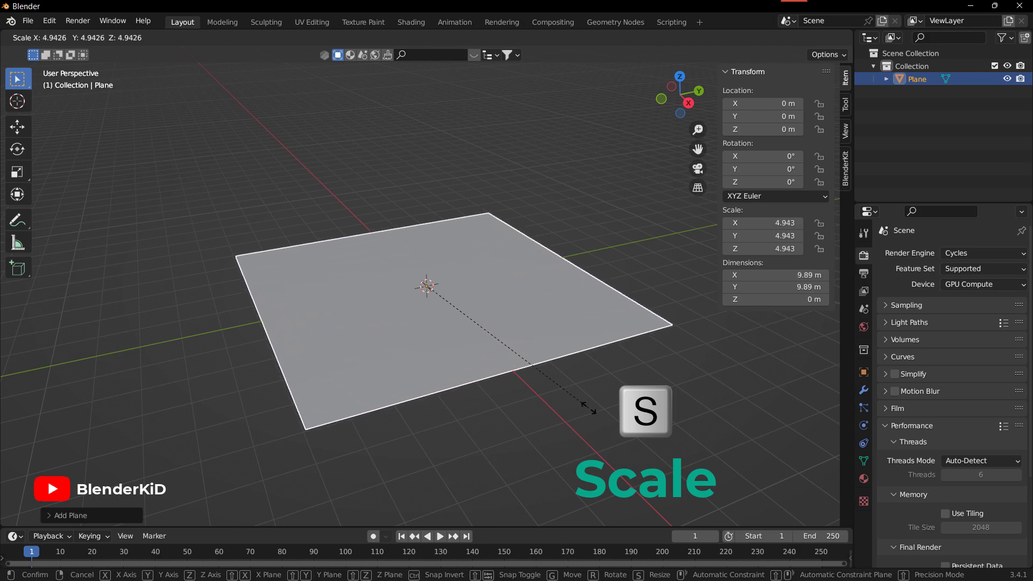
{"action": "left_click", "coordinate": [596, 417]}
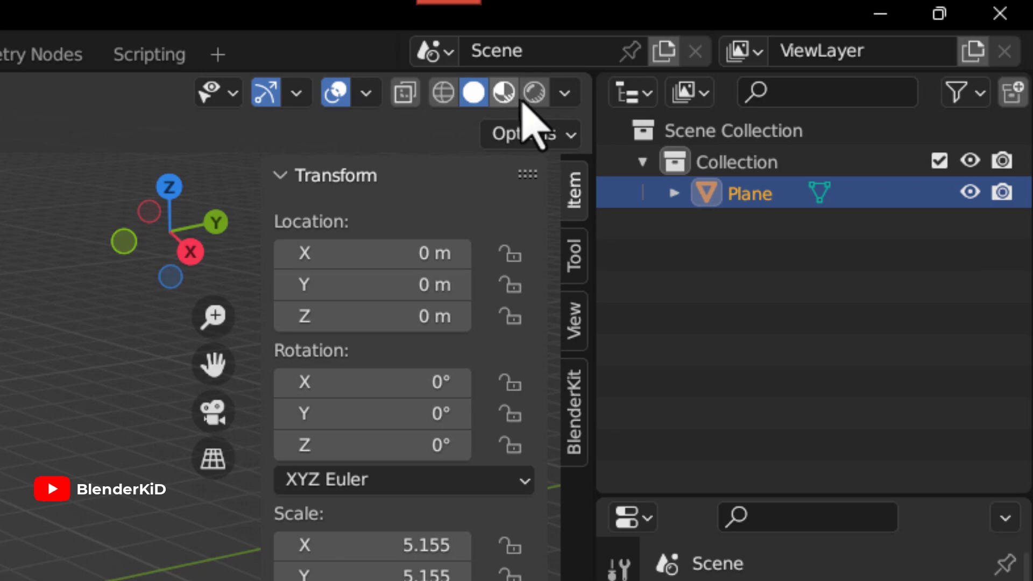
{"action": "left_click", "coordinate": [534, 93]}
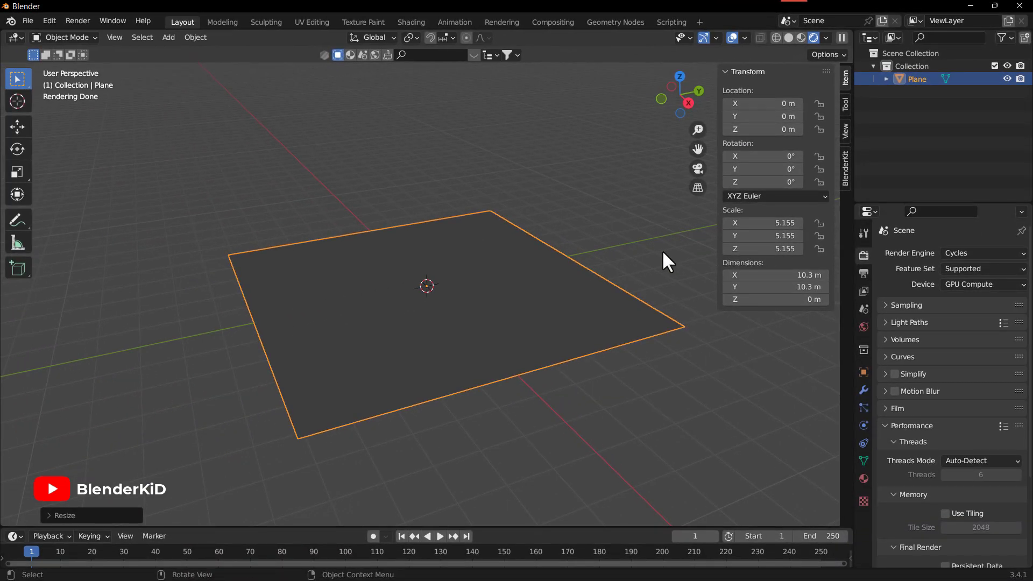
Add a UV sphere and raise it along the Z axis to about 2.305 m above the plane.
{"action": "left_click", "coordinate": [170, 40]}
{"action": "mouse_move", "coordinate": [177, 50]}
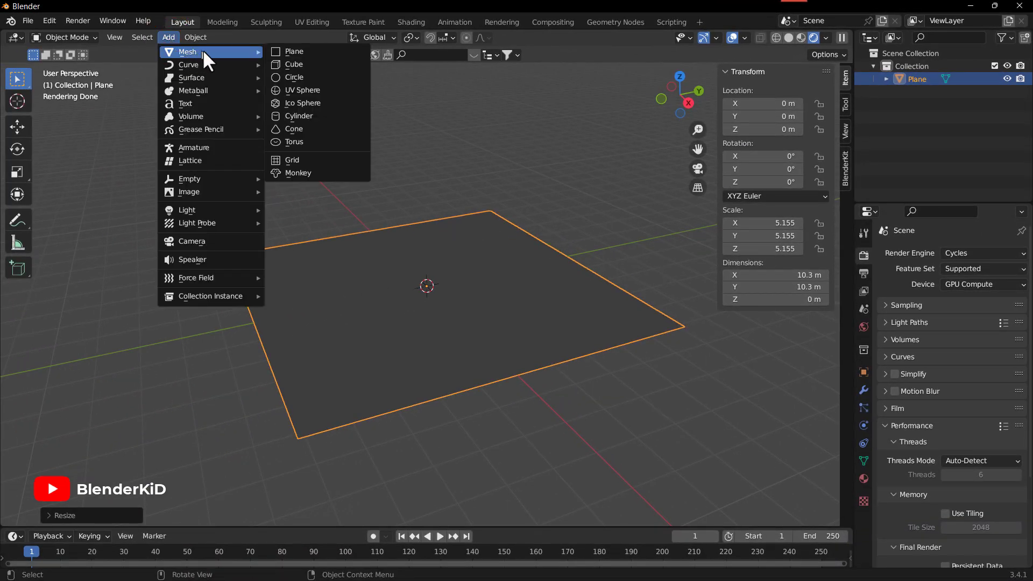
{"action": "left_click", "coordinate": [316, 92]}
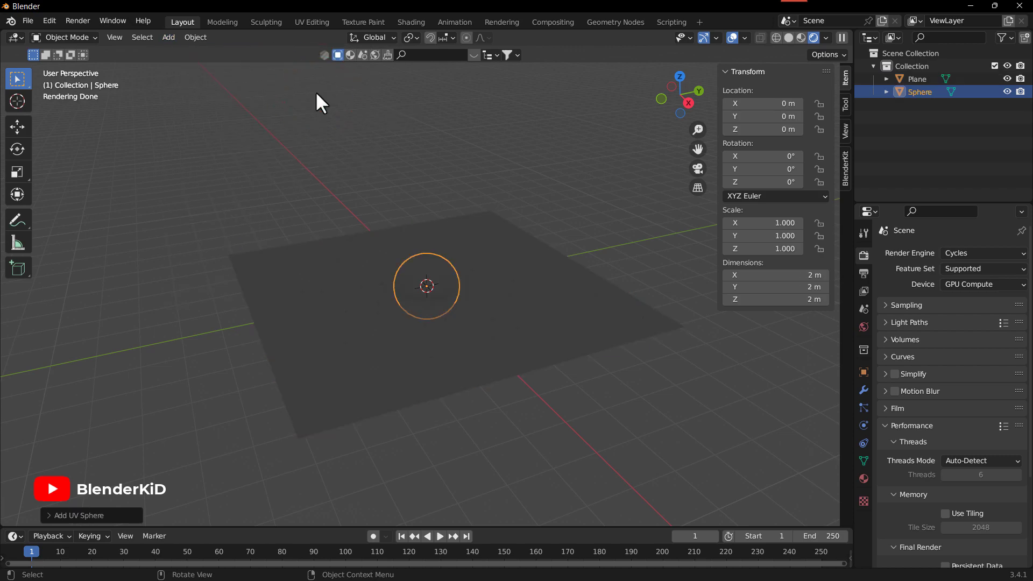
{"action": "left_click", "coordinate": [18, 130]}
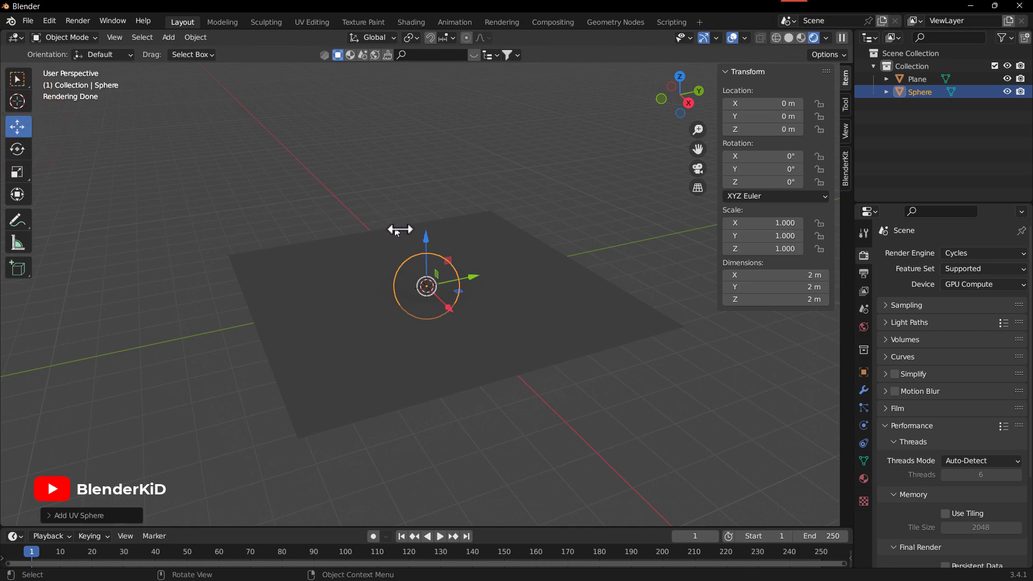
{"action": "left_click_drag", "start_coordinate": [422, 235], "coordinate": [422, 164]}
Scale the sphere uniformly down to about 0.586.
{"action": "scroll", "coordinate": [420, 198], "scroll_direction": "up", "scroll_amount": 3}
{"action": "scroll", "coordinate": [417, 201], "scroll_direction": "up", "scroll_amount": 3}
{"action": "key", "text": "s"}
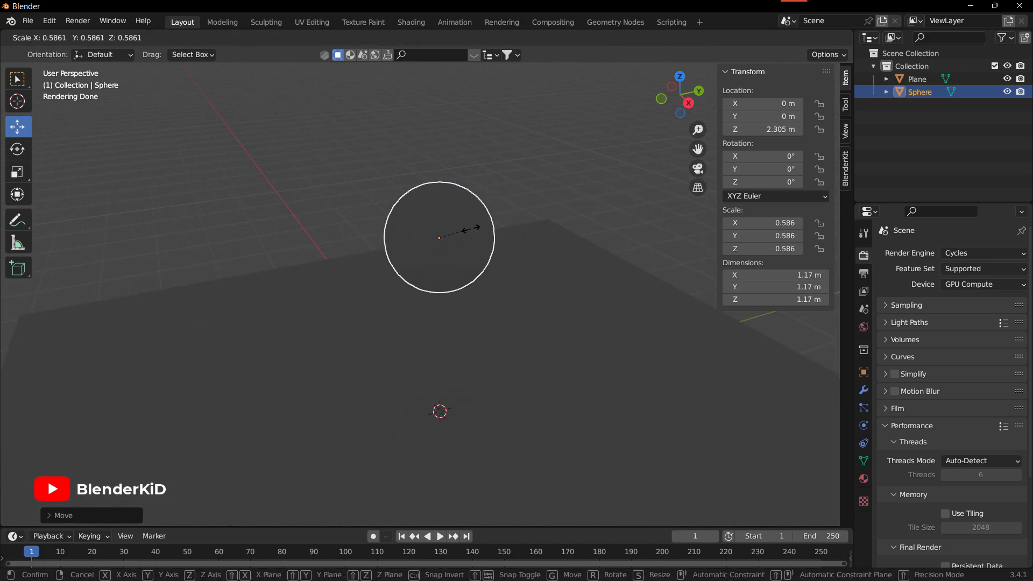
{"action": "left_click", "coordinate": [472, 231]}
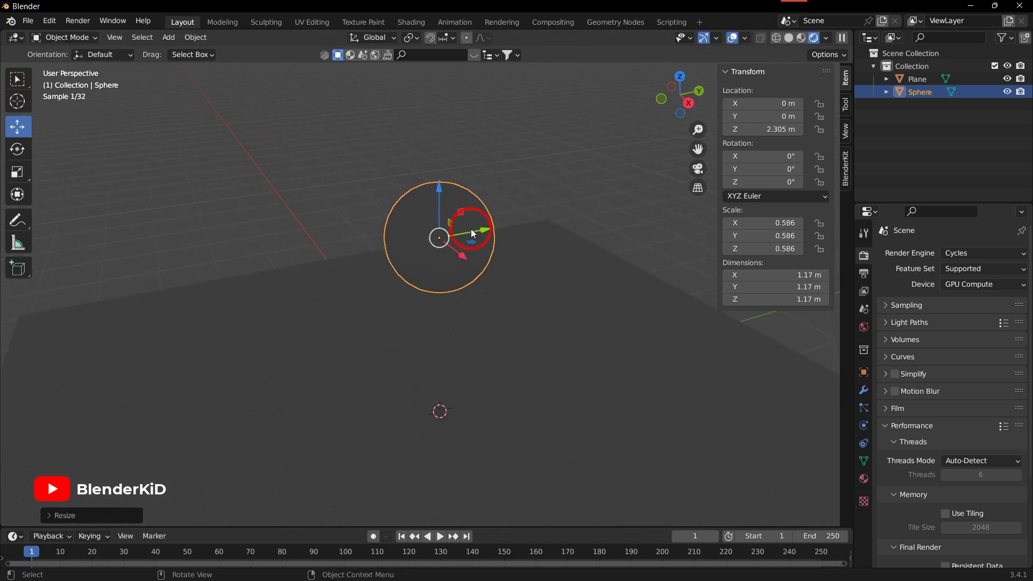
Shade the sphere smooth and give it a level 2 subdivision surface.
{"action": "right_click", "coordinate": [427, 226]}
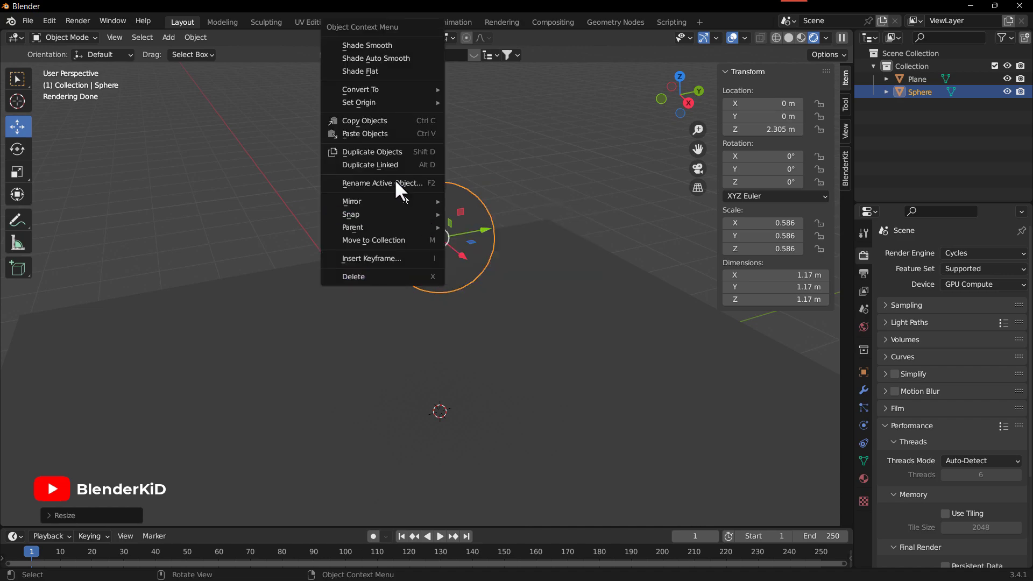
{"action": "left_click", "coordinate": [384, 44]}
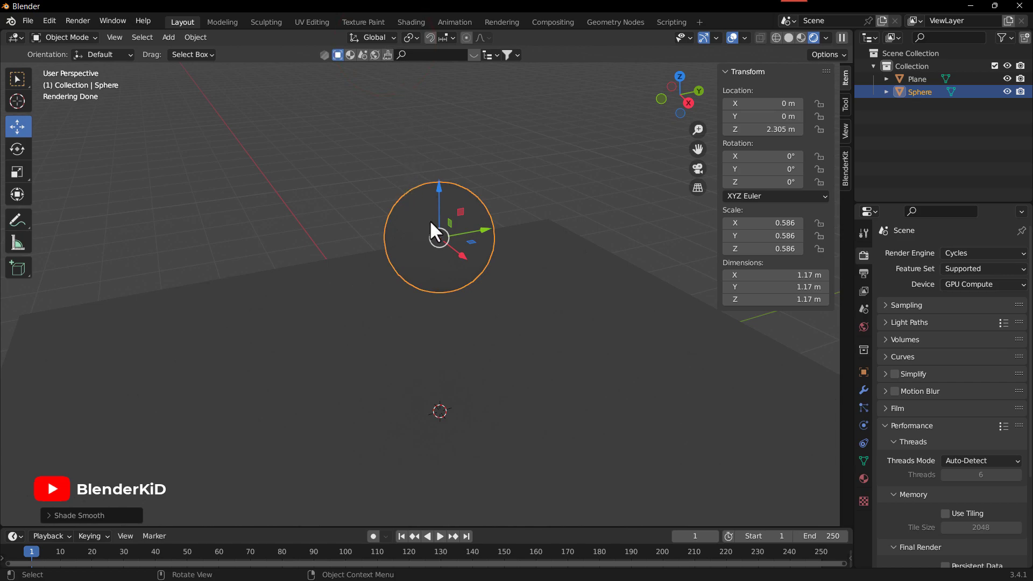
{"action": "key", "text": "ctrl+2"}
{"action": "key", "text": "ctrl+2"}
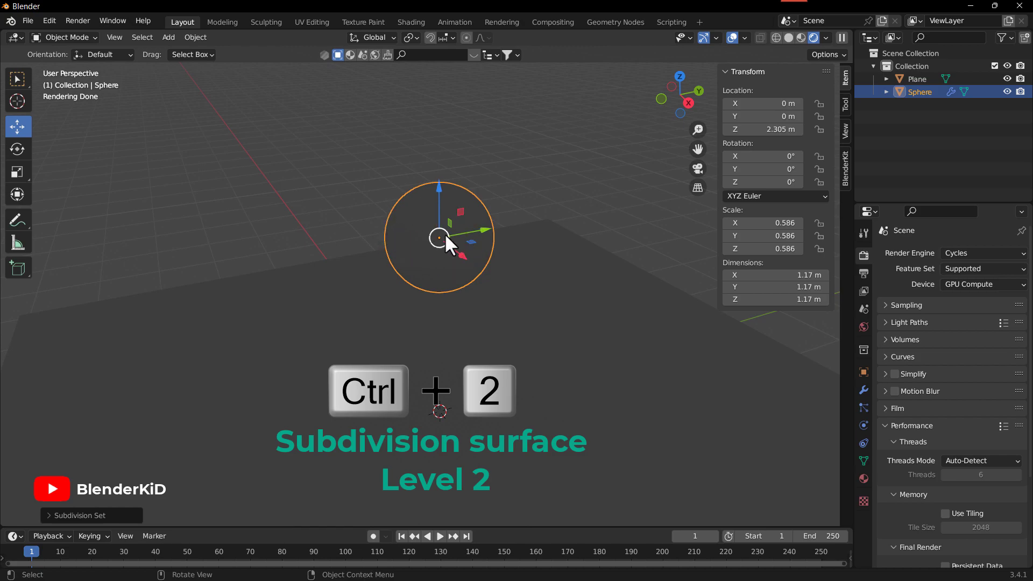
Lower the sphere along the Z axis onto the plane, to about 0.5314 m.
{"action": "middle_click_drag", "start_coordinate": [438, 336], "coordinate": [507, 316]}
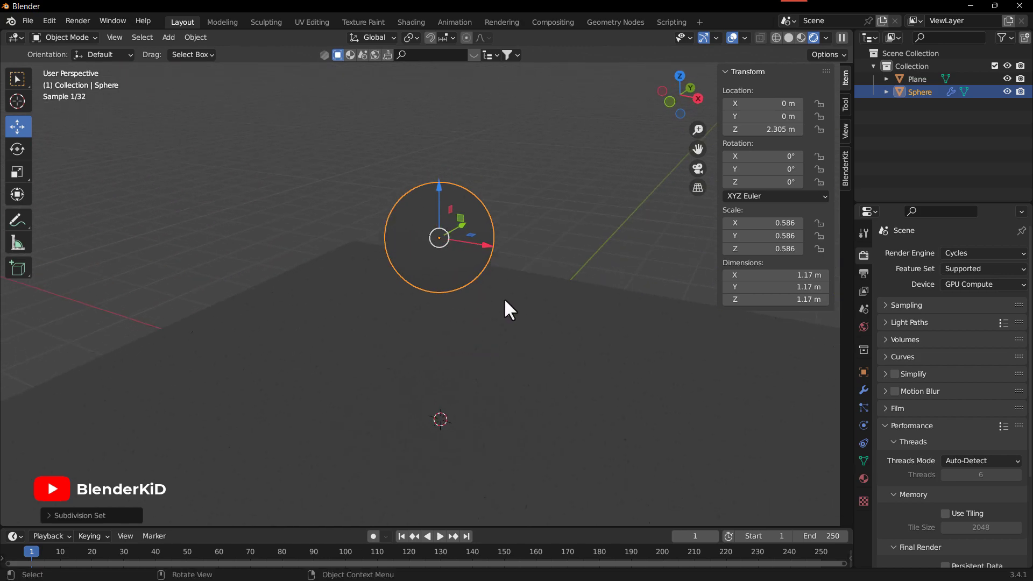
{"action": "left_click_drag", "start_coordinate": [438, 180], "coordinate": [450, 273]}
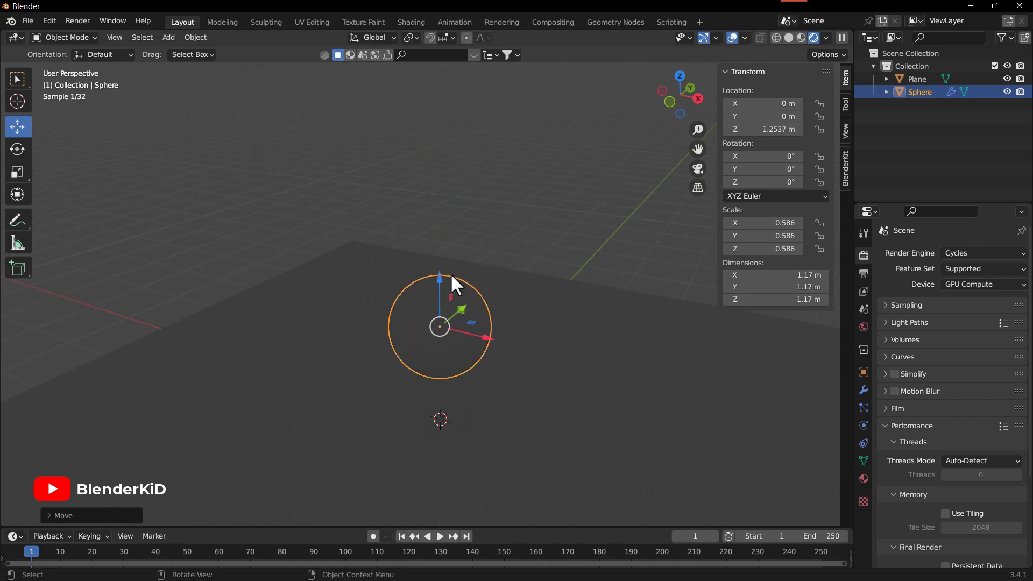
{"action": "middle_click_drag", "start_coordinate": [493, 313], "coordinate": [422, 280]}
{"action": "left_click_drag", "start_coordinate": [437, 271], "coordinate": [525, 341]}
{"action": "middle_click_drag", "start_coordinate": [526, 341], "coordinate": [495, 315]}
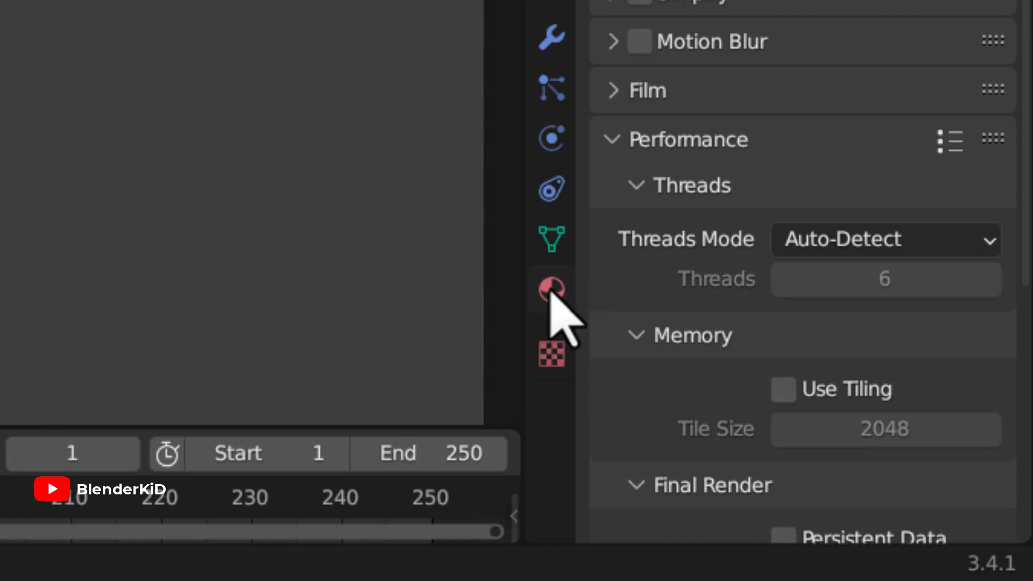
Create a new material for the sphere.
{"action": "left_click", "coordinate": [556, 296]}
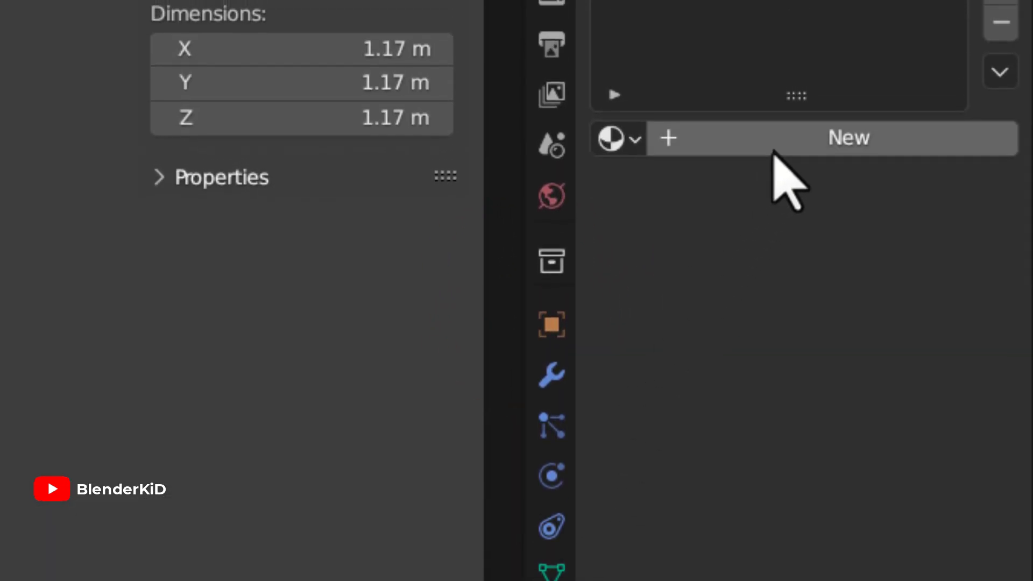
{"action": "left_click", "coordinate": [835, 138]}
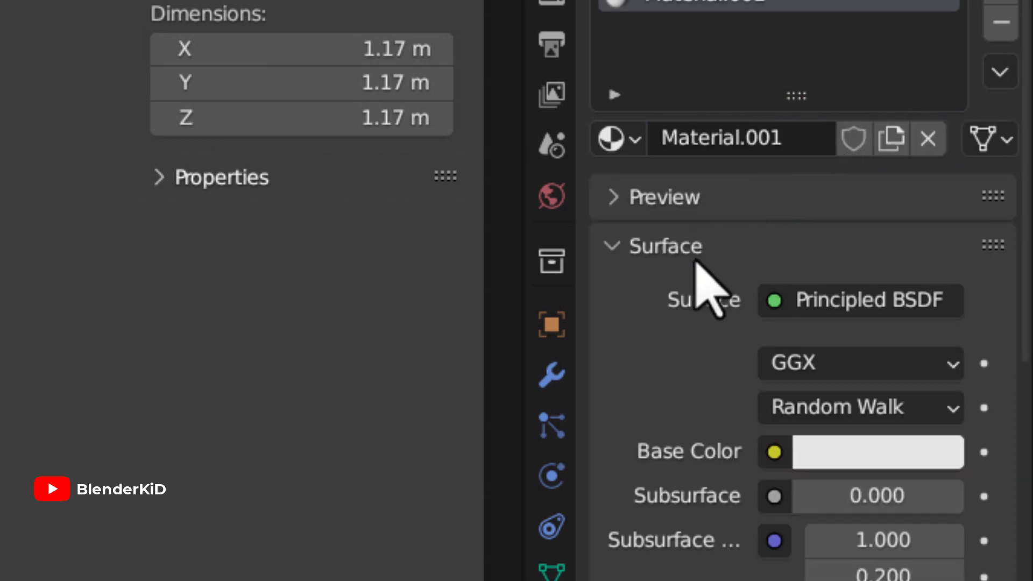
Set the sphere material's emission colour to orange at value 1.000 and its emission strength to 3.
{"action": "scroll", "coordinate": [669, 346], "scroll_direction": "down", "scroll_amount": 6}
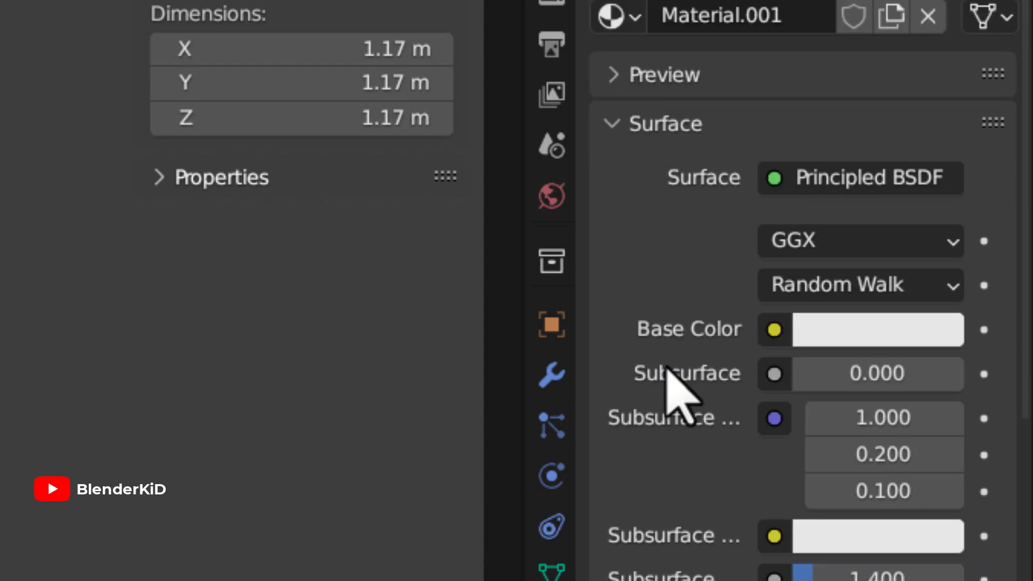
{"action": "scroll", "coordinate": [696, 546], "scroll_direction": "down", "scroll_amount": 8}
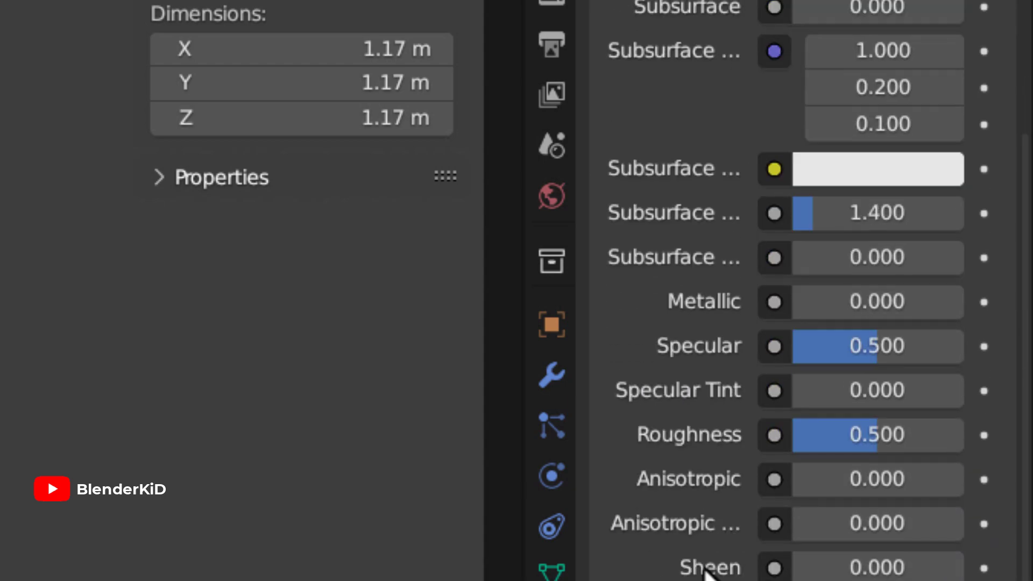
{"action": "scroll", "coordinate": [704, 570], "scroll_direction": "down", "scroll_amount": 2}
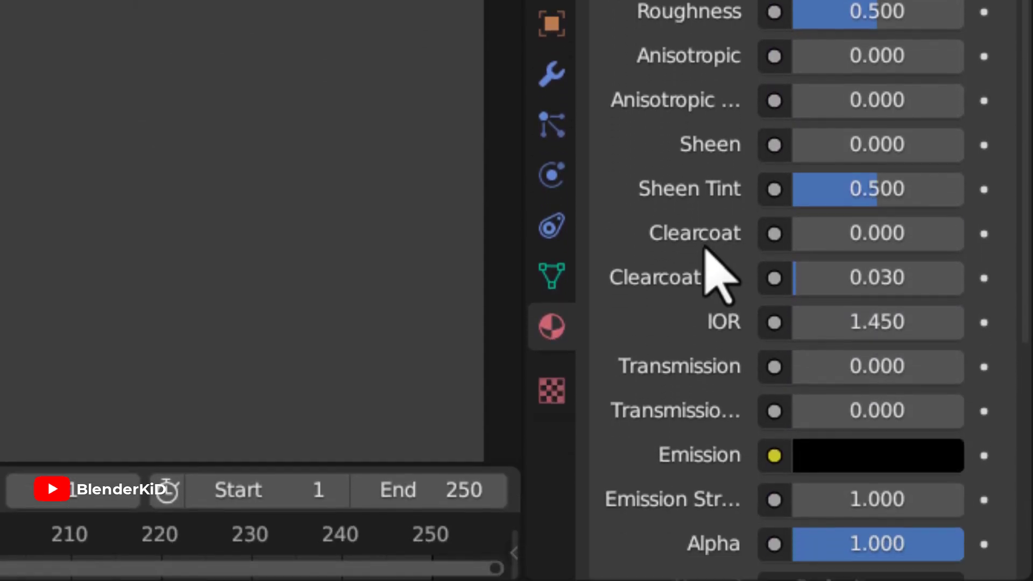
{"action": "scroll", "coordinate": [707, 549], "scroll_direction": "down", "scroll_amount": 2}
{"action": "scroll", "coordinate": [705, 213], "scroll_direction": "down", "scroll_amount": 5}
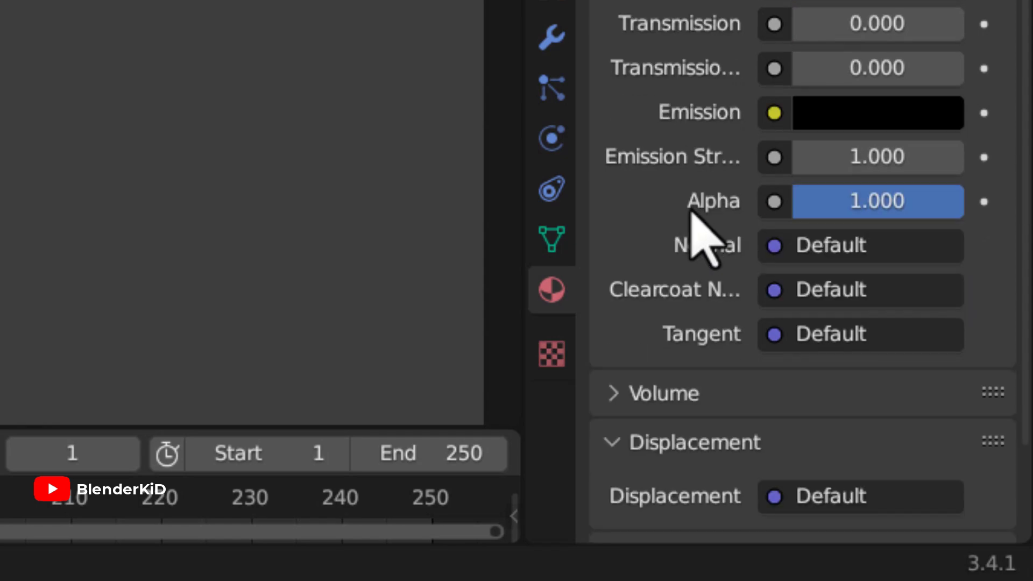
{"action": "left_click", "coordinate": [863, 124]}
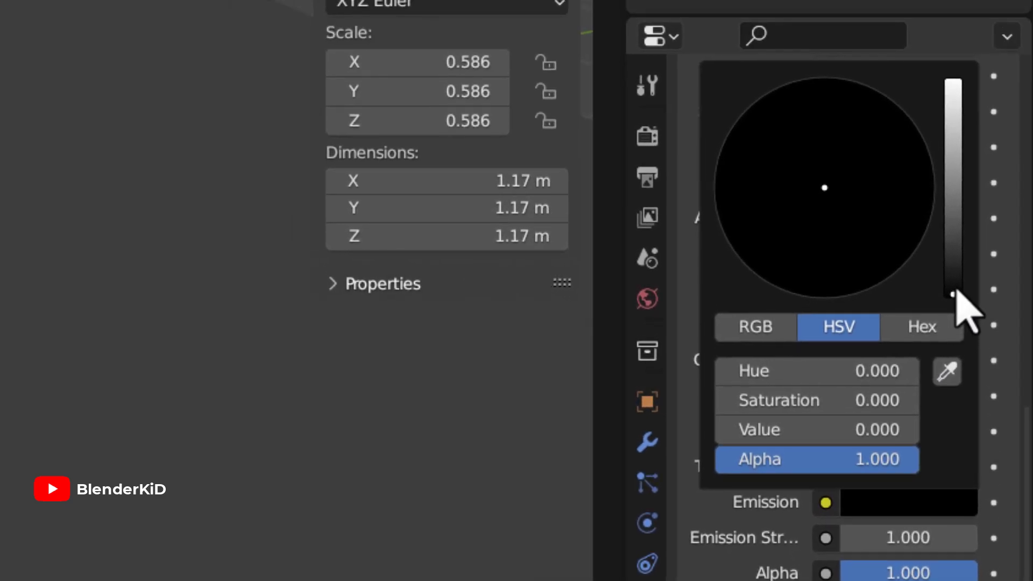
{"action": "left_click_drag", "start_coordinate": [955, 293], "coordinate": [953, 81]}
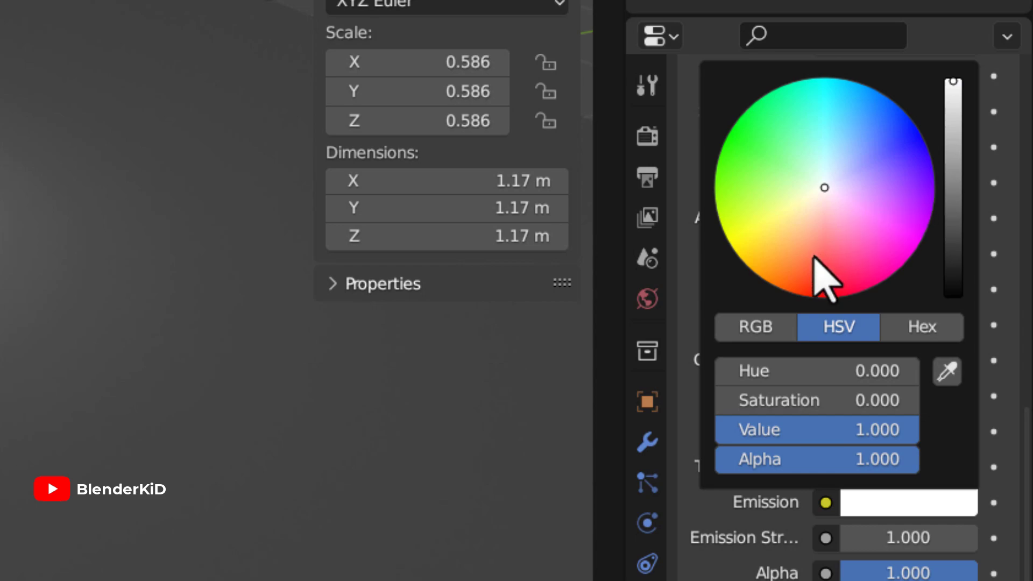
{"action": "mouse_move", "coordinate": [837, 231]}
{"action": "left_mouse_down"}
{"action": "mouse_move", "coordinate": [772, 237]}
{"action": "mouse_move", "coordinate": [771, 271]}
{"action": "left_mouse_up"}
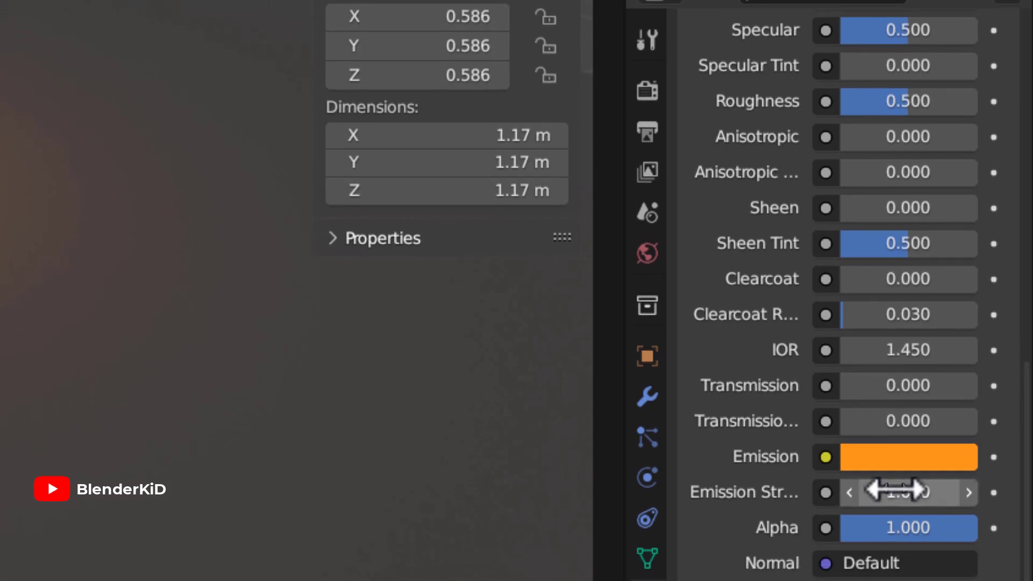
{"action": "left_click", "coordinate": [921, 416]}
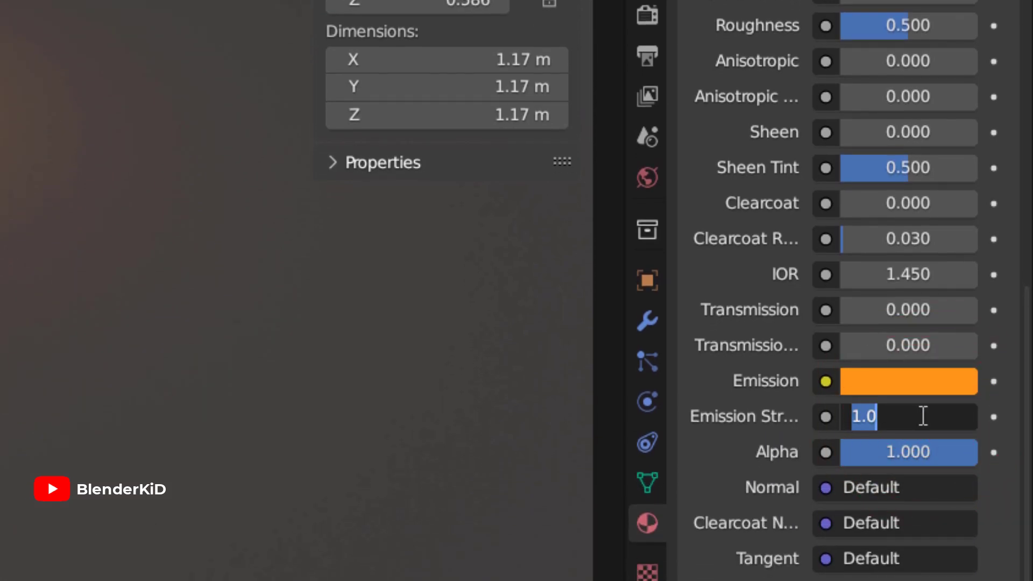
{"action": "key", "text": "Return"}
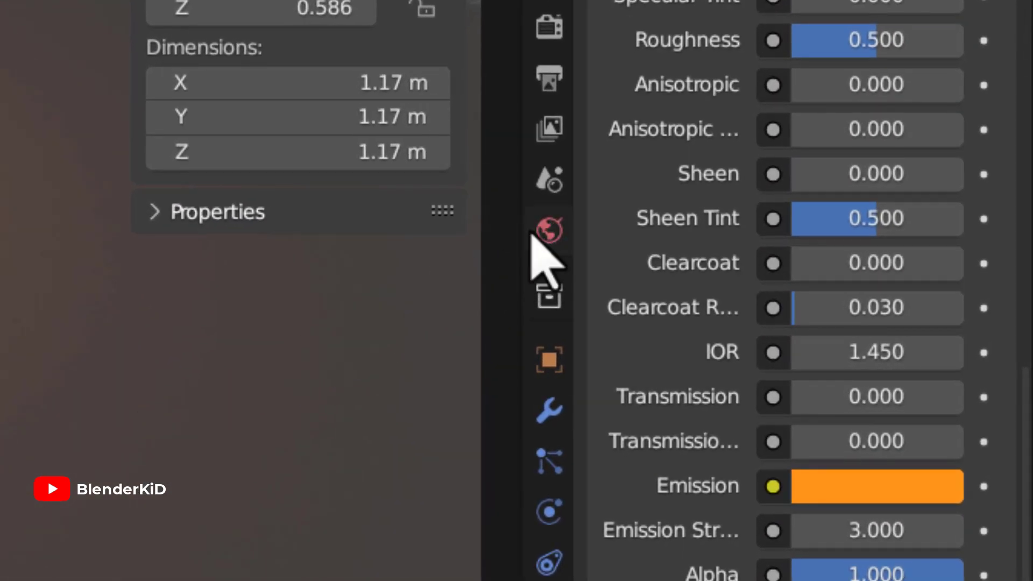
Set the world background strength to 0.
{"action": "left_click", "coordinate": [558, 227]}
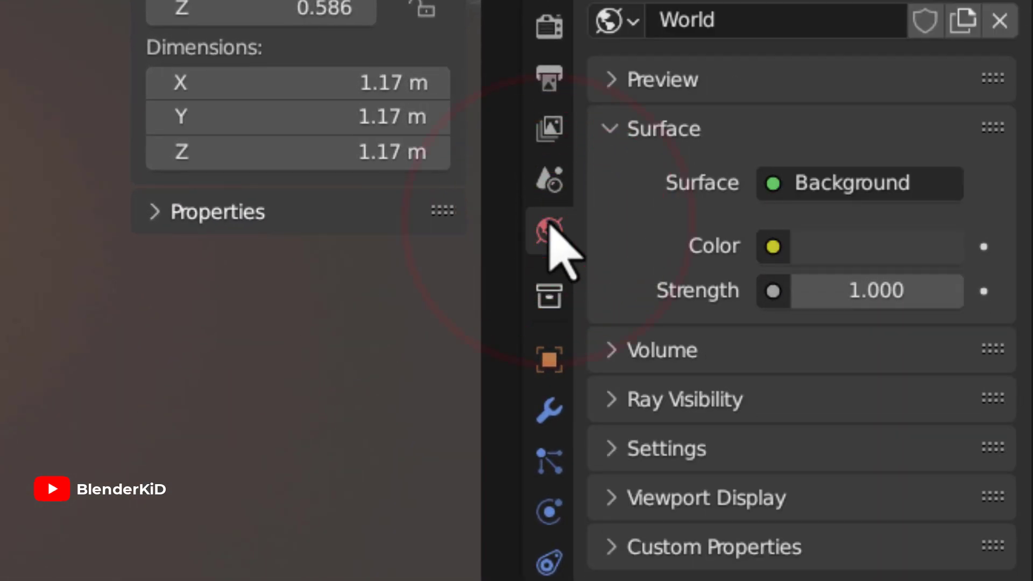
{"action": "left_click", "coordinate": [876, 291]}
{"action": "type", "text": "0"}
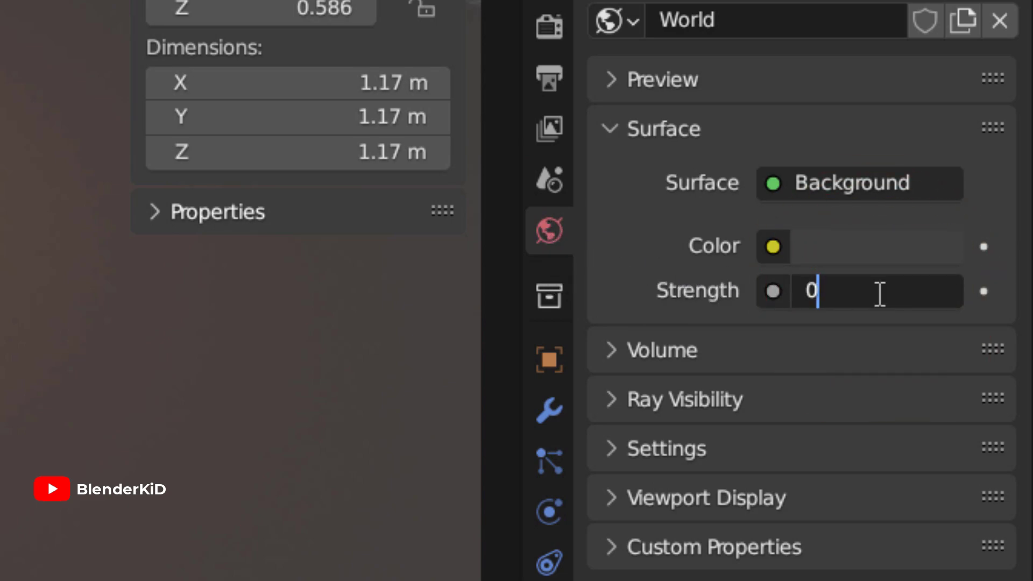
{"action": "key", "text": "Return"}
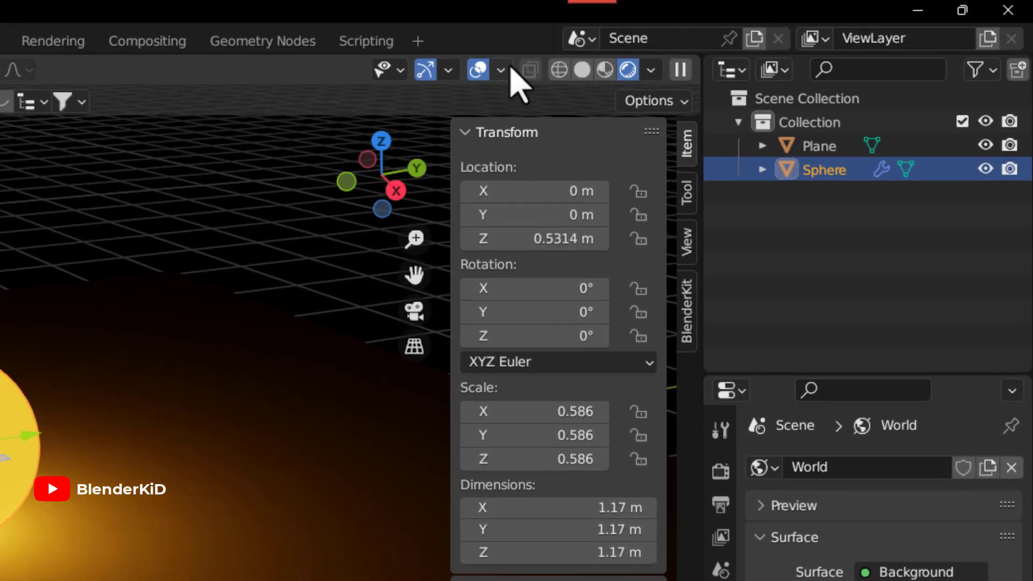
Hide the floor grid and the X and Y axis lines in the viewport overlays.
{"action": "left_click", "coordinate": [503, 70]}
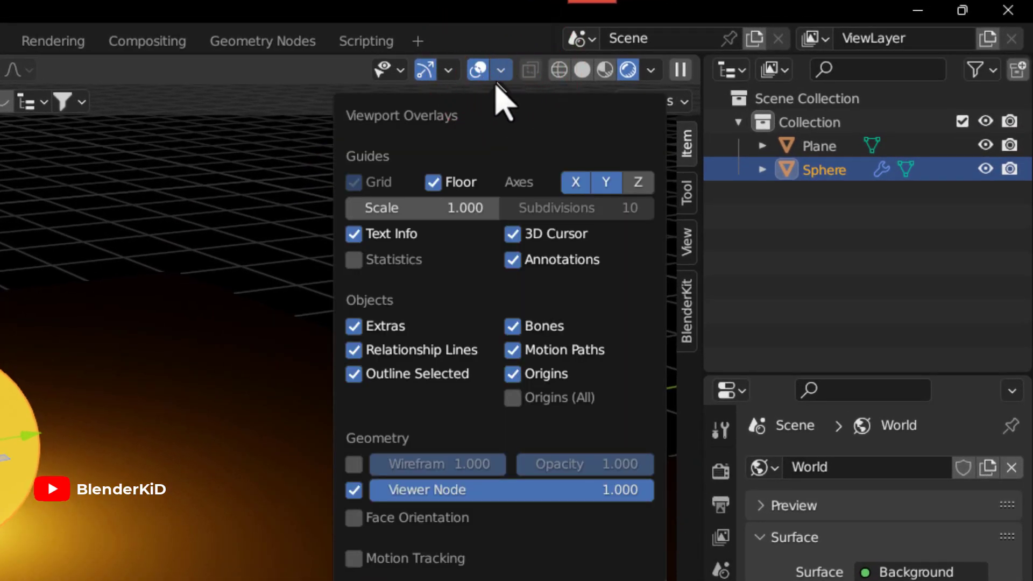
{"action": "left_click", "coordinate": [436, 183]}
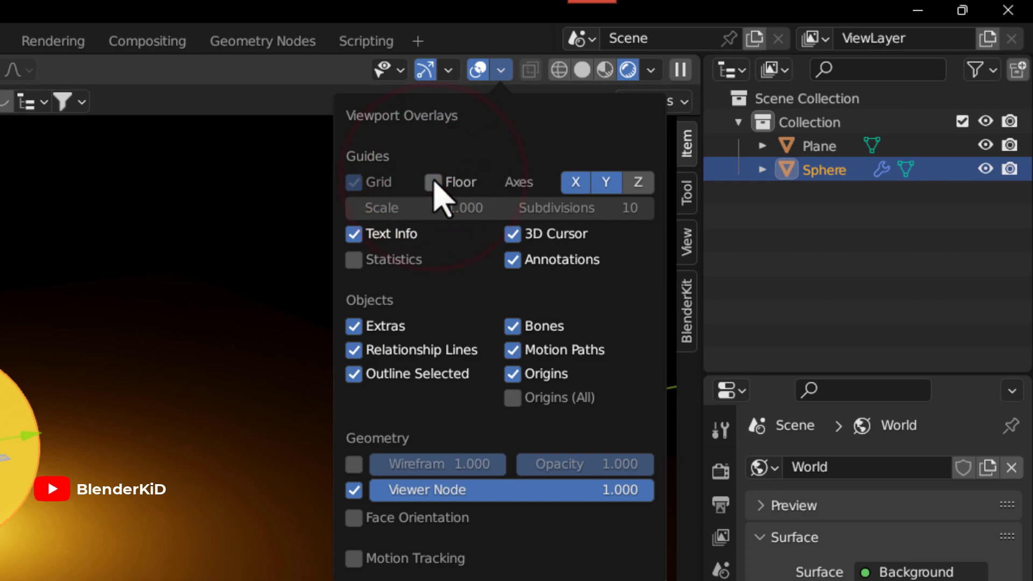
{"action": "left_click", "coordinate": [571, 184]}
{"action": "left_click", "coordinate": [605, 183]}
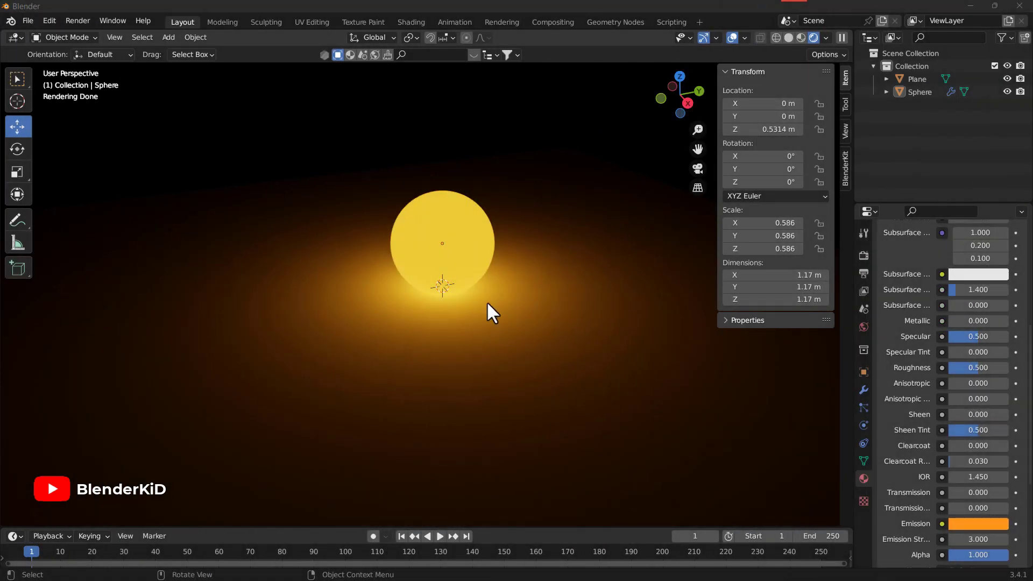
Duplicate the glowing sphere and move the copy along the Y axis to about -1.97 m.
{"action": "left_click", "coordinate": [436, 210]}
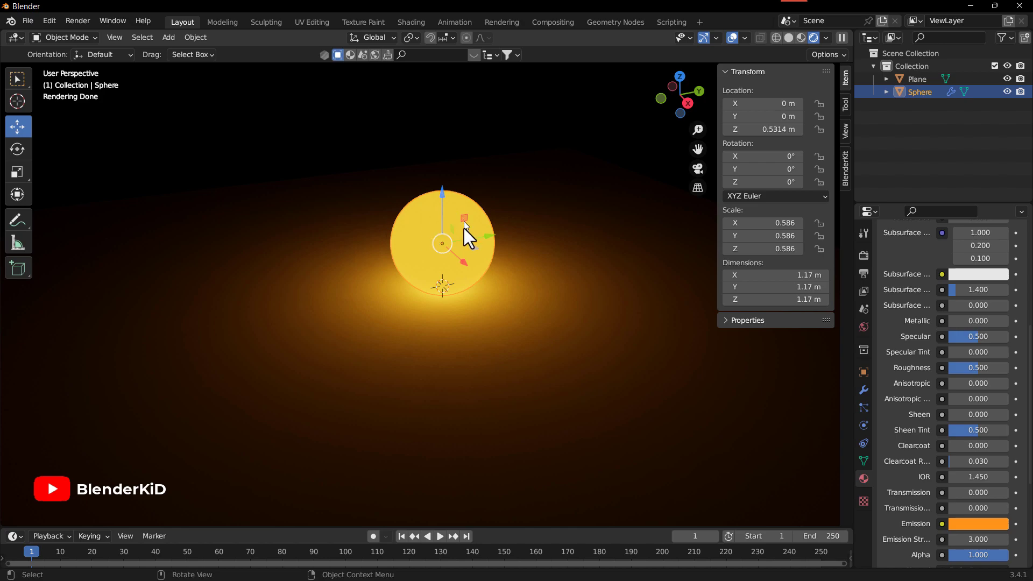
{"action": "right_click", "coordinate": [433, 205]}
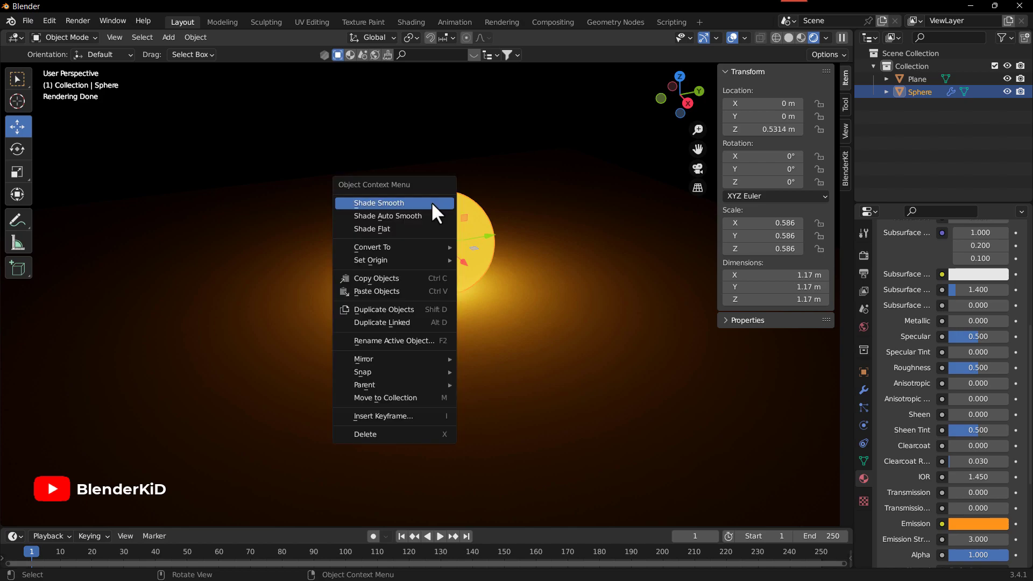
{"action": "left_click", "coordinate": [414, 308]}
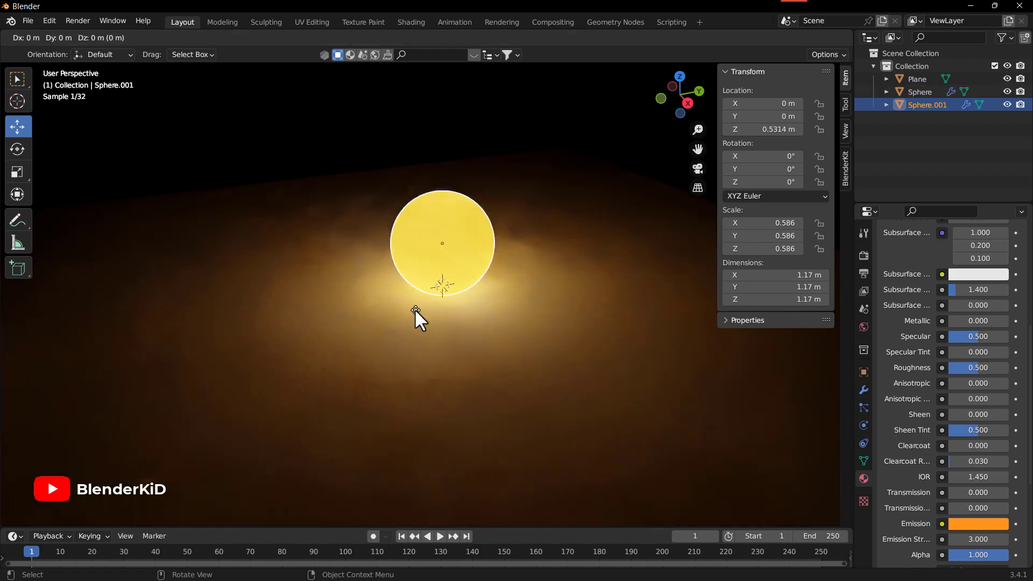
{"action": "right_click", "coordinate": [222, 272]}
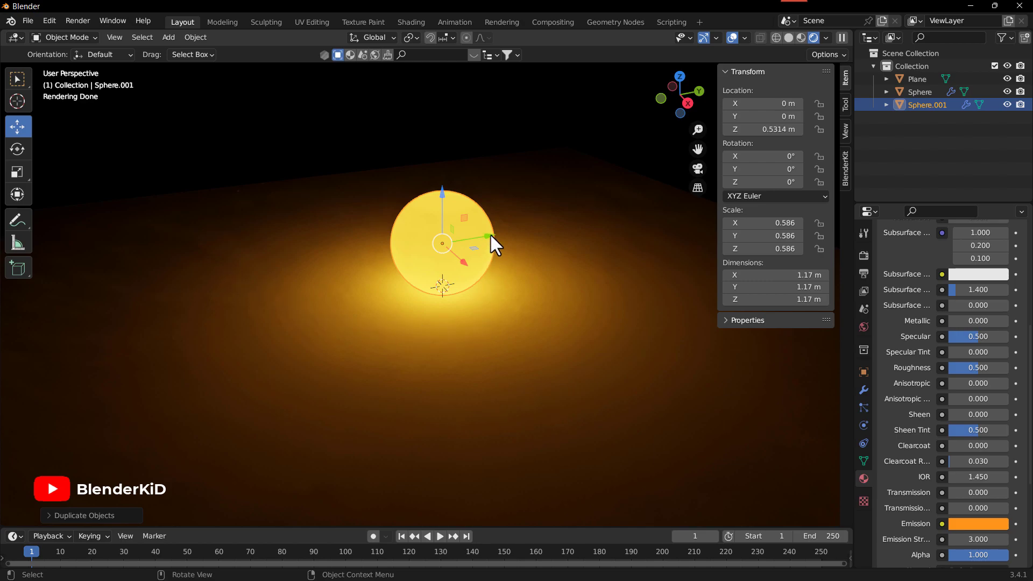
{"action": "left_click_drag", "start_coordinate": [490, 235], "coordinate": [311, 282]}
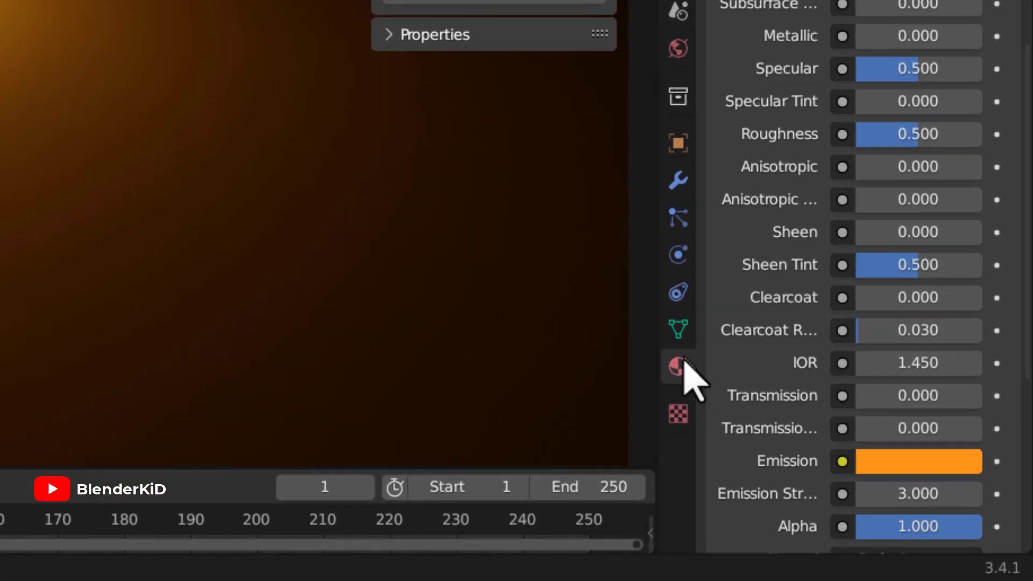
Make the duplicated sphere's shared material a single-user copy.
{"action": "left_click", "coordinate": [865, 480]}
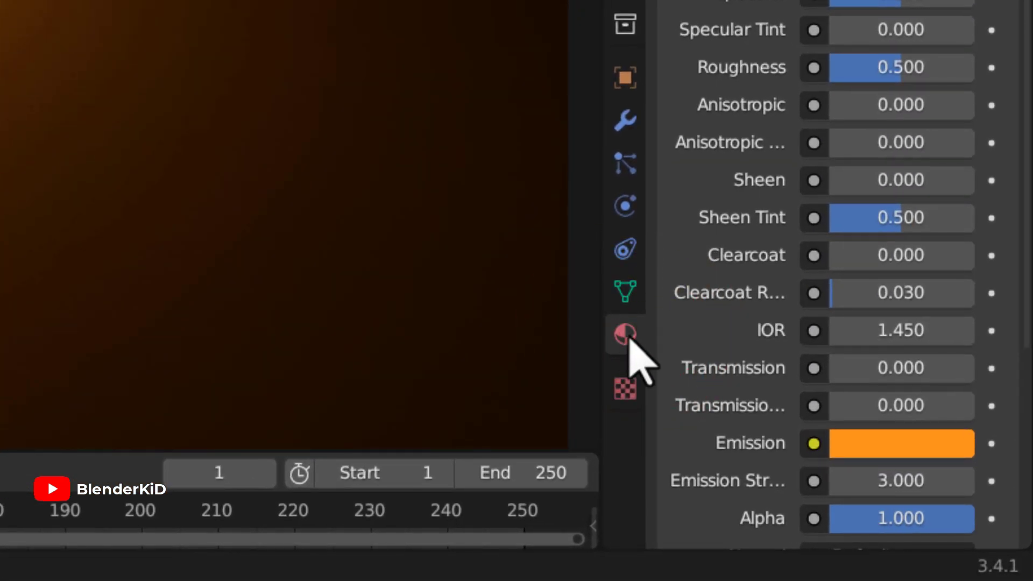
{"action": "scroll", "coordinate": [751, 285], "scroll_direction": "up", "scroll_amount": 10}
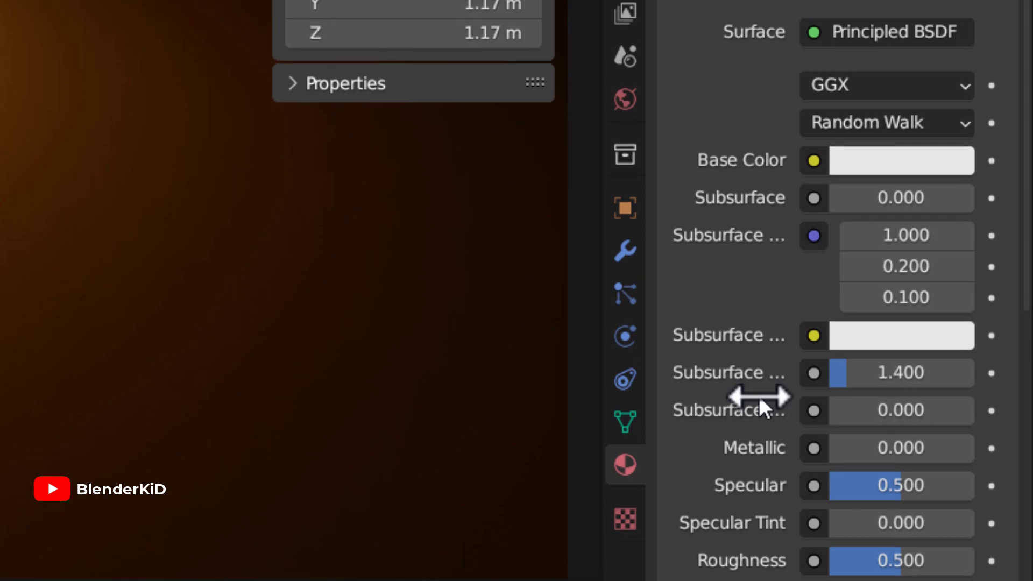
{"action": "scroll", "coordinate": [758, 394], "scroll_direction": "up", "scroll_amount": 5}
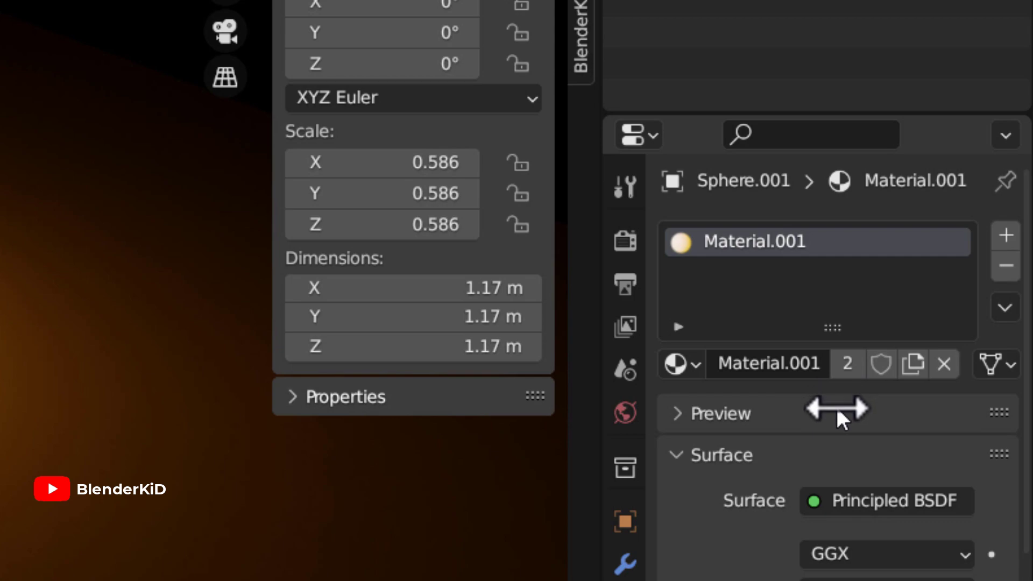
{"action": "left_click", "coordinate": [849, 363]}
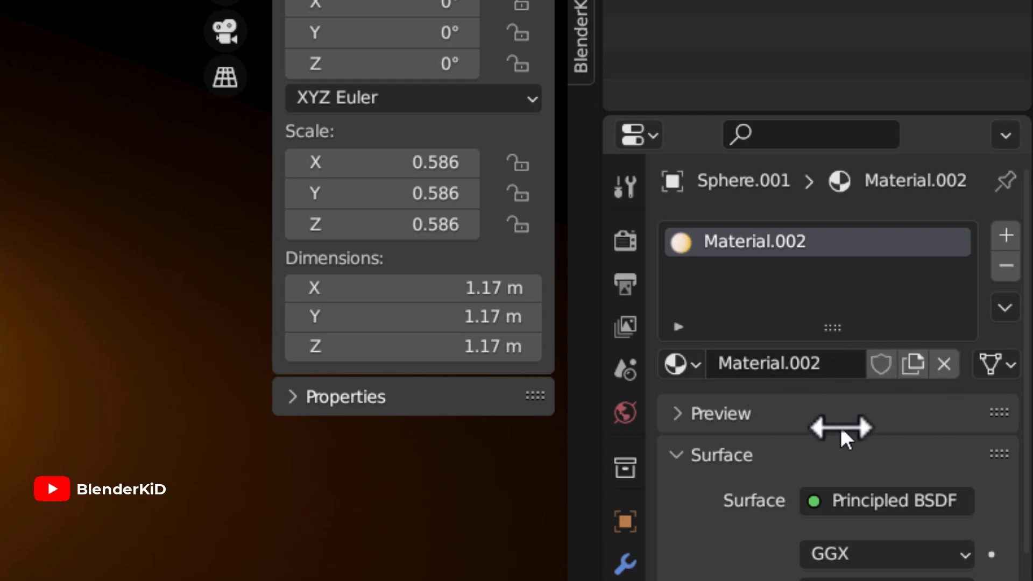
Set the emission colour of the duplicated sphere's material to blue.
{"action": "scroll", "coordinate": [729, 542], "scroll_direction": "down", "scroll_amount": 12}
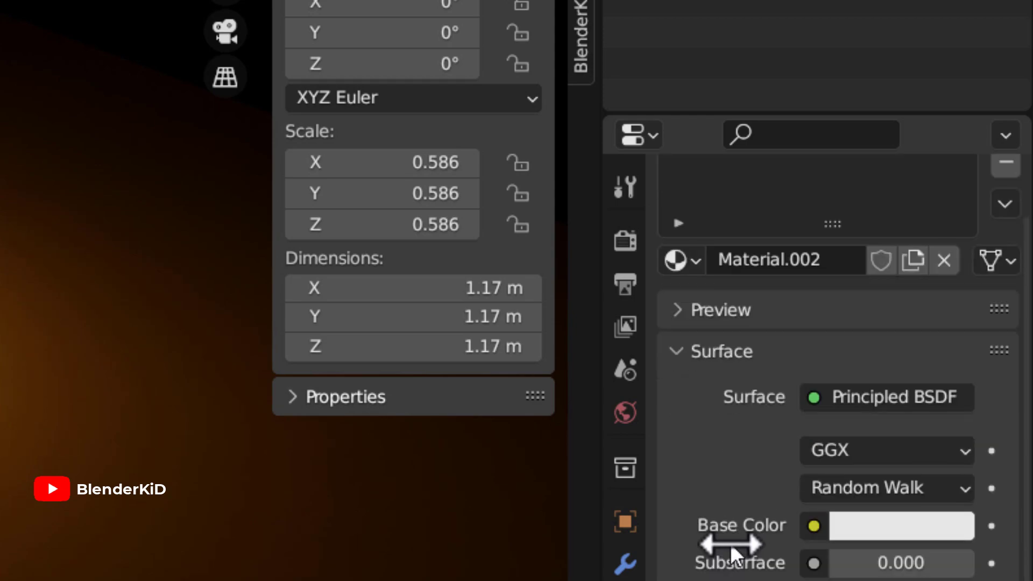
{"action": "scroll", "coordinate": [731, 543], "scroll_direction": "down", "scroll_amount": 10}
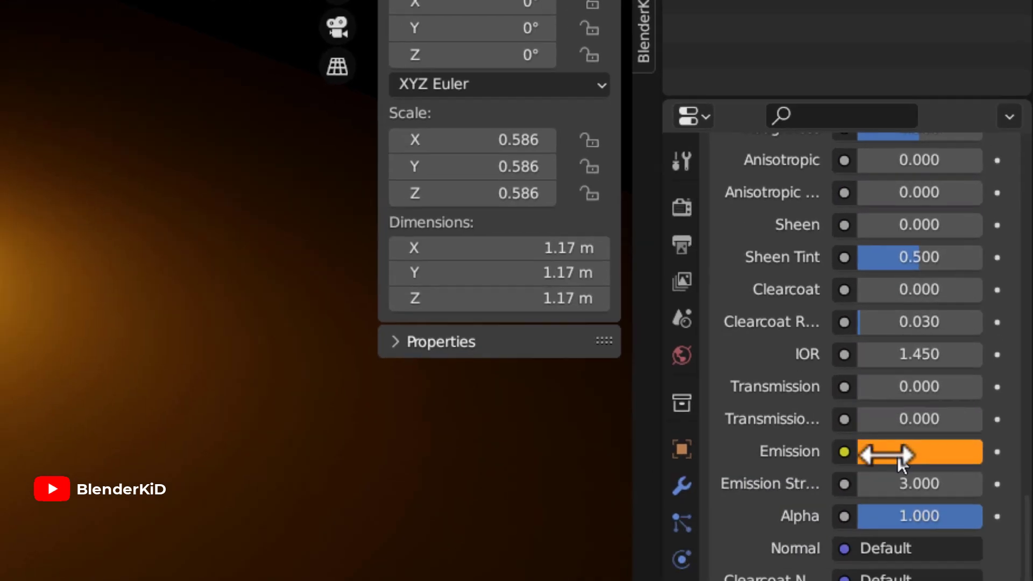
{"action": "left_click", "coordinate": [915, 455]}
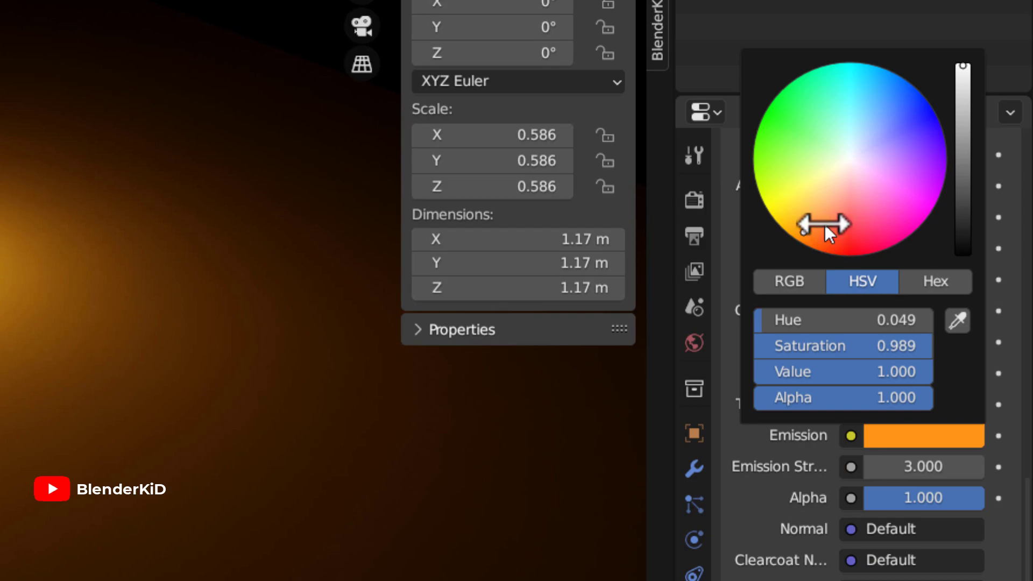
{"action": "left_click_drag", "start_coordinate": [825, 224], "coordinate": [898, 121]}
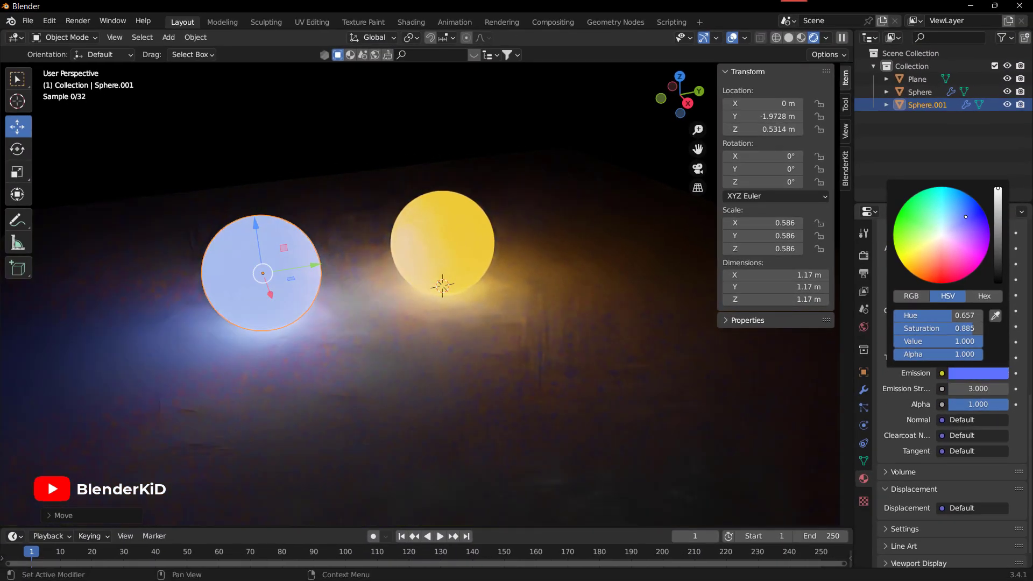
{"action": "left_click_drag", "start_coordinate": [966, 217], "coordinate": [969, 205]}
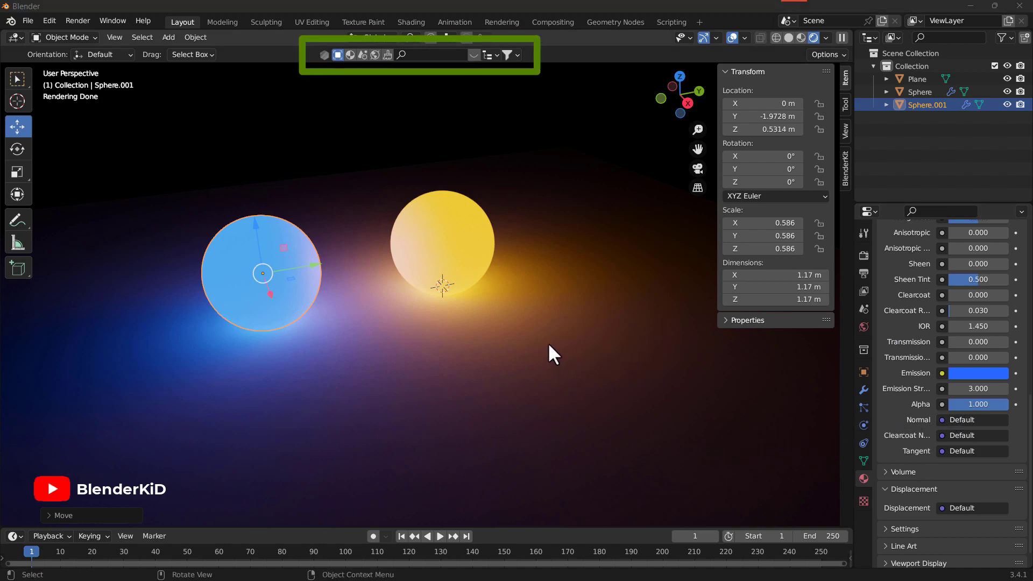
Browse the BlenderKit materials and apply the light polished wood material to the plane.
{"action": "left_click", "coordinate": [350, 55]}
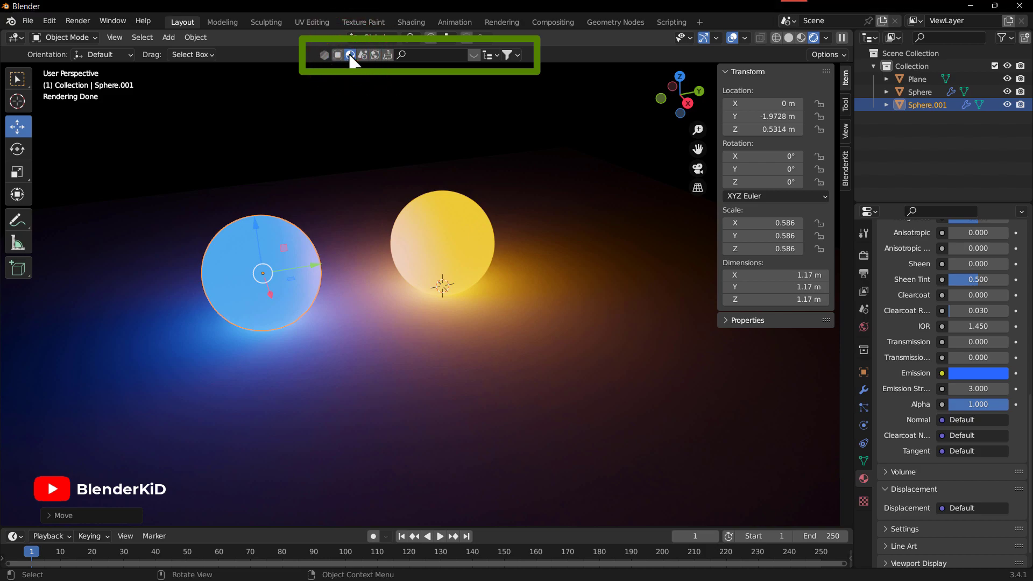
{"action": "left_click", "coordinate": [473, 56]}
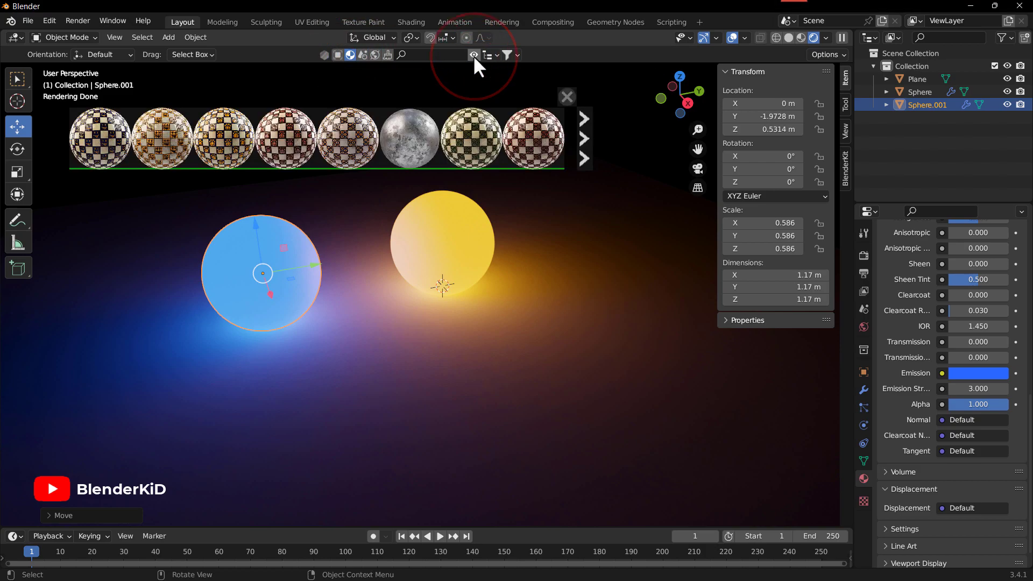
{"action": "mouse_move", "coordinate": [483, 121]}
{"action": "scroll", "coordinate": [481, 133], "scroll_direction": "down", "scroll_amount": 2}
{"action": "scroll", "coordinate": [411, 143], "scroll_direction": "down", "scroll_amount": 3}
{"action": "scroll", "coordinate": [382, 144], "scroll_direction": "down", "scroll_amount": 5}
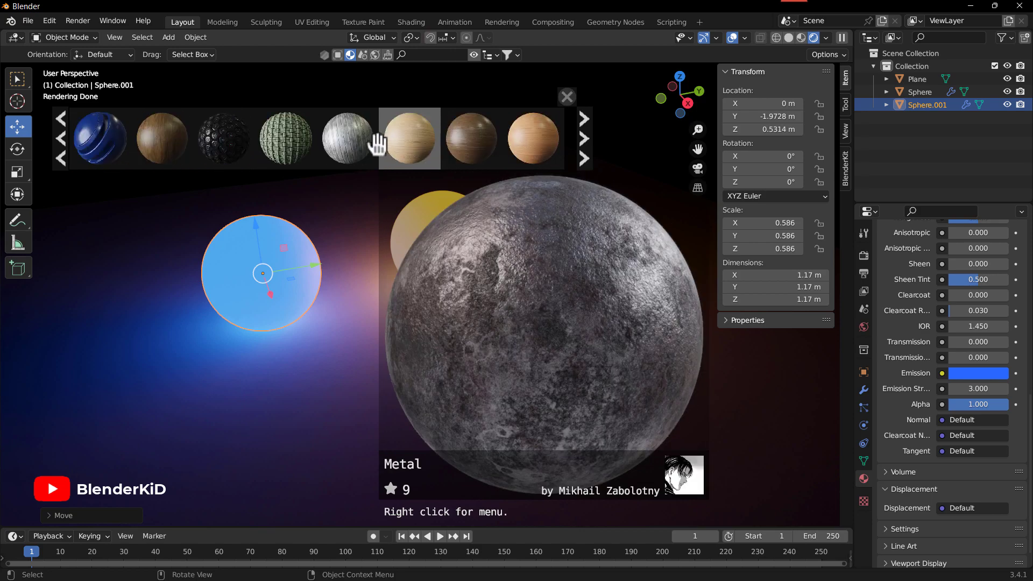
{"action": "scroll", "coordinate": [380, 141], "scroll_direction": "down", "scroll_amount": 4}
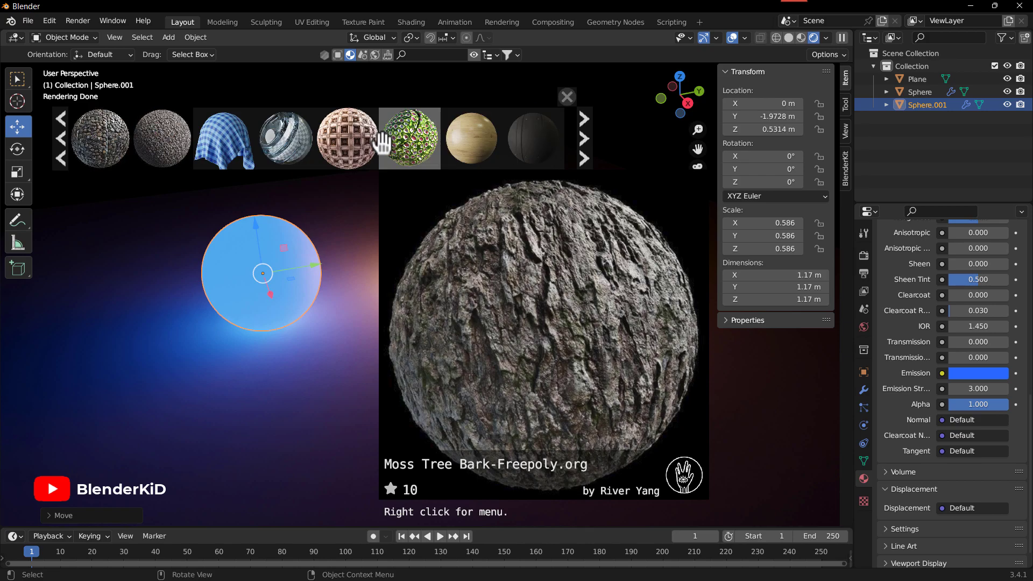
{"action": "scroll", "coordinate": [383, 144], "scroll_direction": "down", "scroll_amount": 6}
{"action": "scroll", "coordinate": [382, 143], "scroll_direction": "up", "scroll_amount": 2}
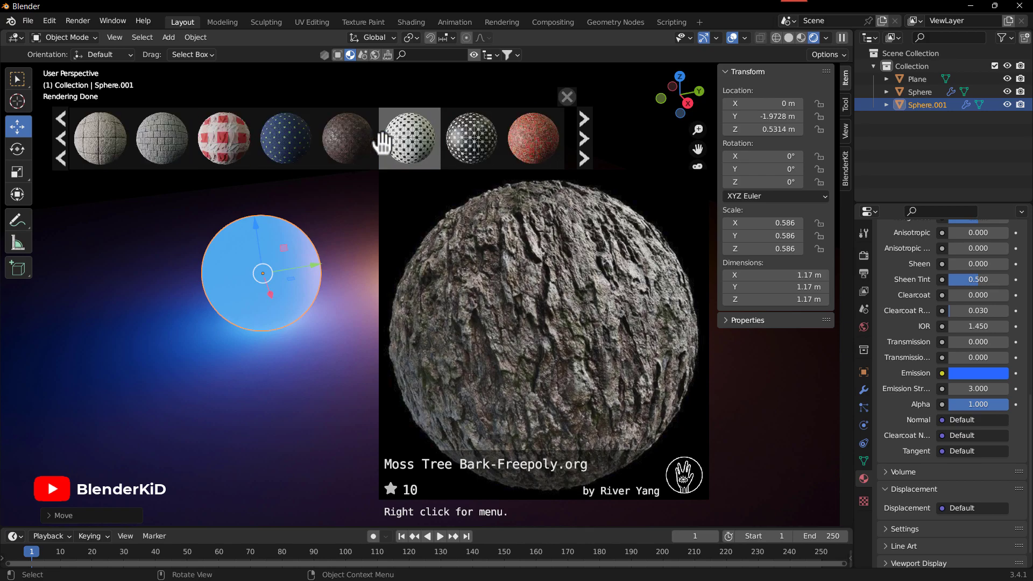
{"action": "left_click_drag", "start_coordinate": [237, 139], "coordinate": [386, 354]}
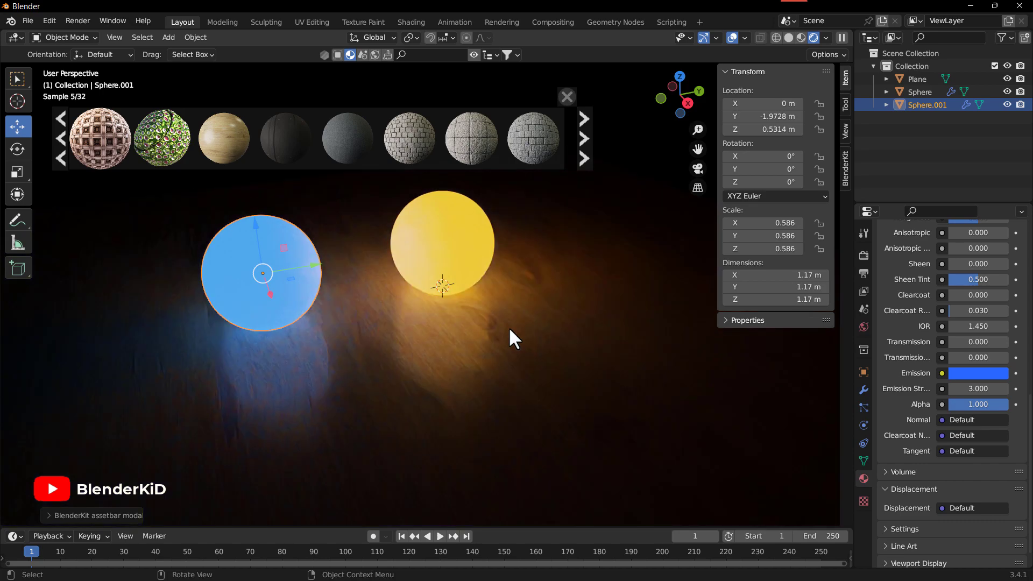
Inspect the blue and orange sphere reflections on the wooden plane from several angles and distances.
{"action": "middle_click_drag", "start_coordinate": [536, 322], "coordinate": [489, 324]}
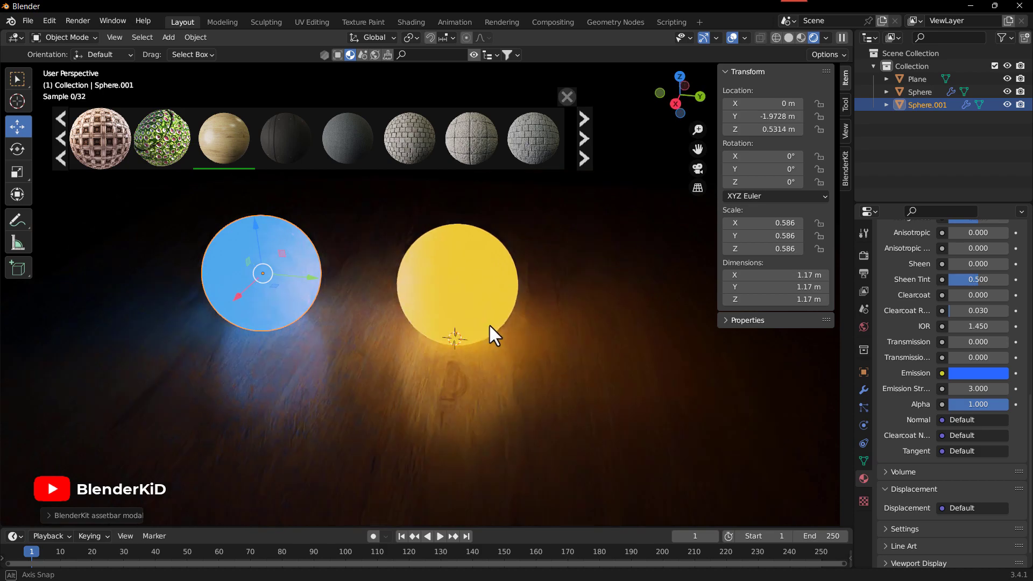
{"action": "middle_click_drag", "start_coordinate": [408, 344], "coordinate": [396, 346]}
{"action": "middle_click_drag", "start_coordinate": [330, 345], "coordinate": [407, 359], "text": "shift"}
{"action": "scroll", "coordinate": [403, 336], "scroll_direction": "up", "scroll_amount": 1}
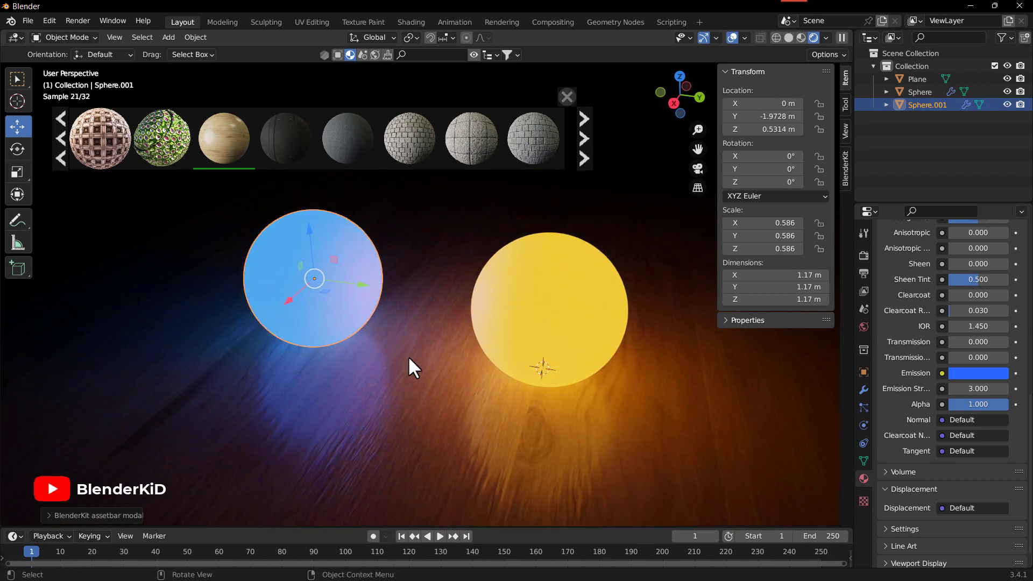
{"action": "middle_click_drag", "start_coordinate": [392, 359], "coordinate": [425, 359]}
{"action": "scroll", "coordinate": [439, 327], "scroll_direction": "down", "scroll_amount": 2}
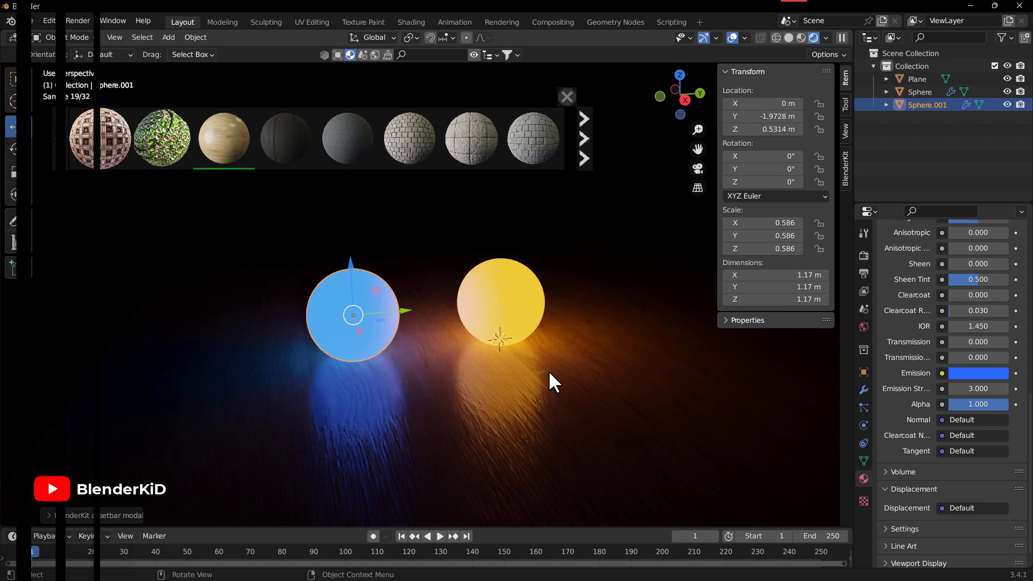